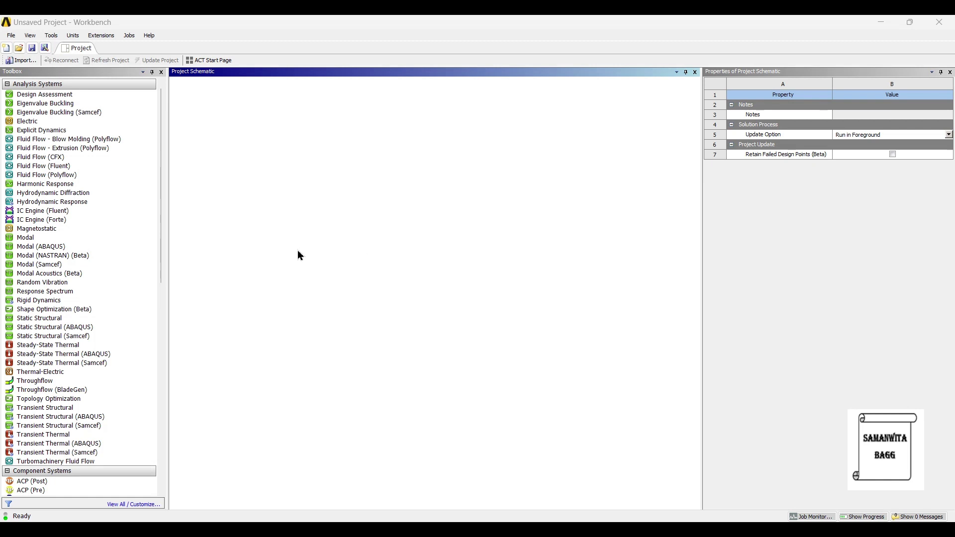
Create a Static Structural system and add a new material named Tibia Bone to its engineering data.
left_click_drag(55, 320, 368, 298)
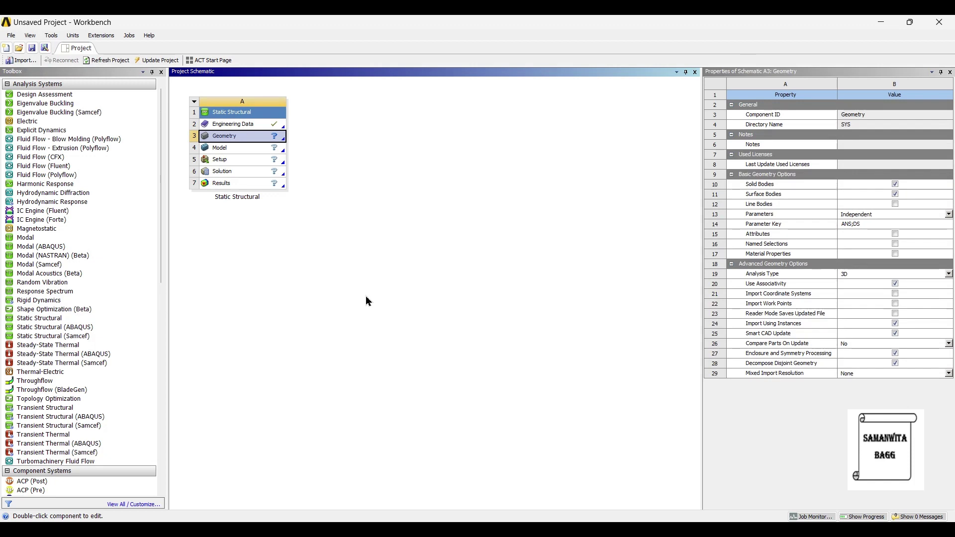
double_click(249, 125)
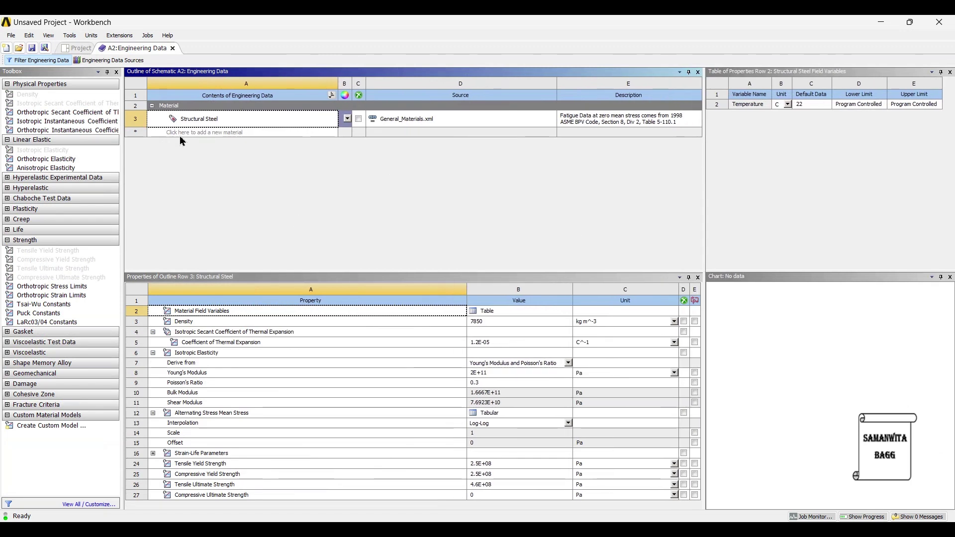
left_click(181, 133)
type("Tibia")
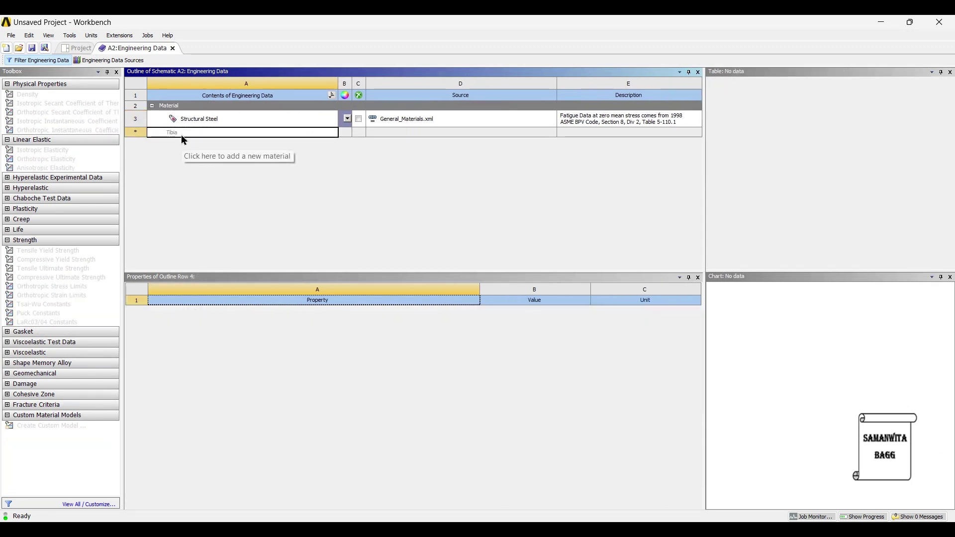
type(" Bone")
key("Return")
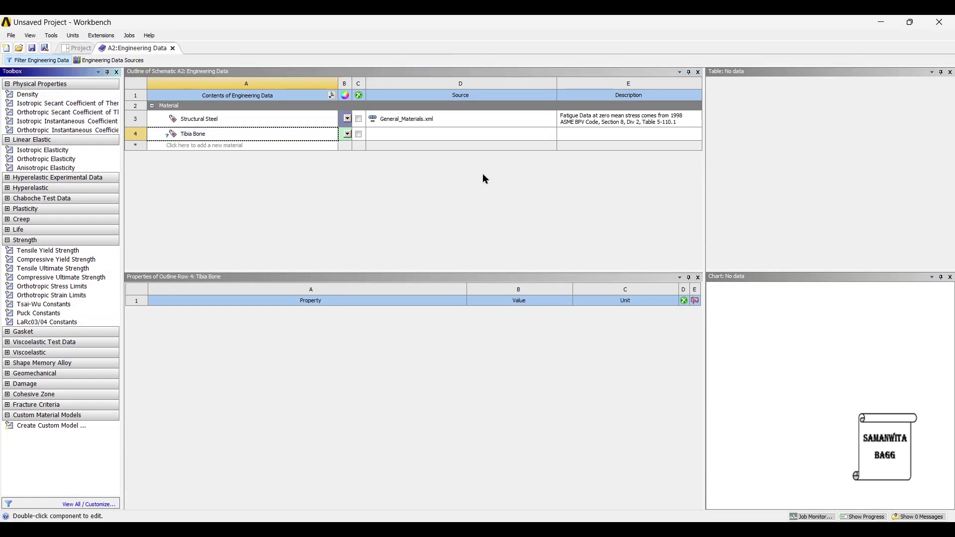
Give the Tibia Bone material a density of 2000 g cm^-3.
left_click(673, 321)
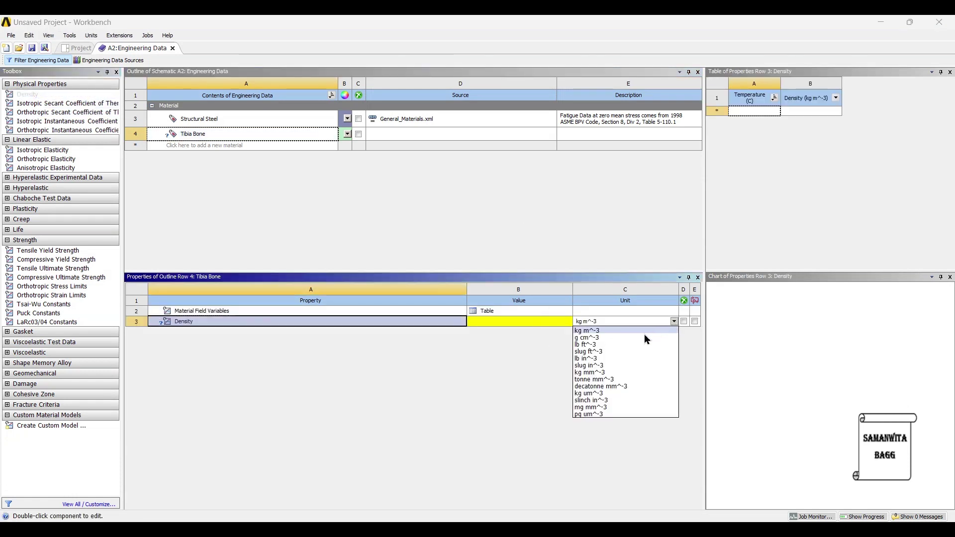
left_click(621, 337)
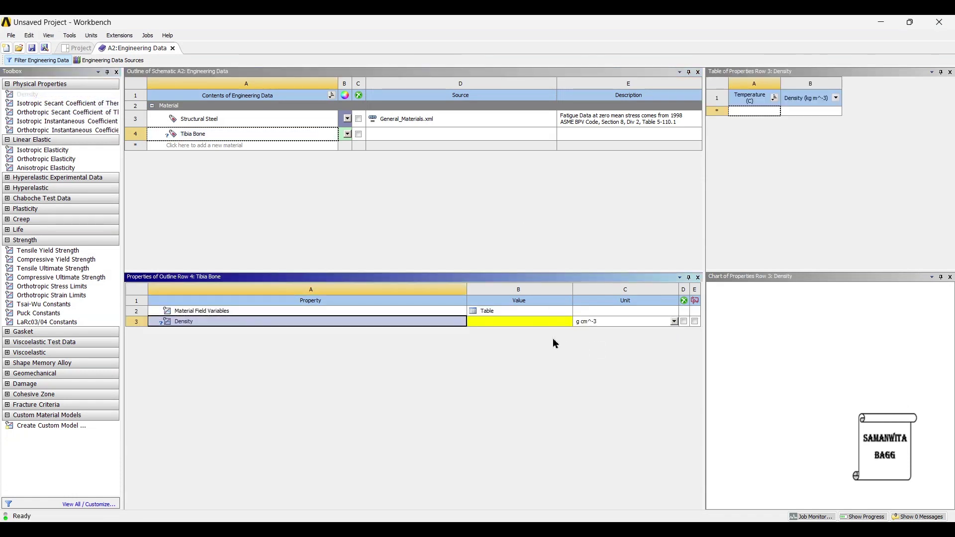
left_click(508, 325)
type("2000")
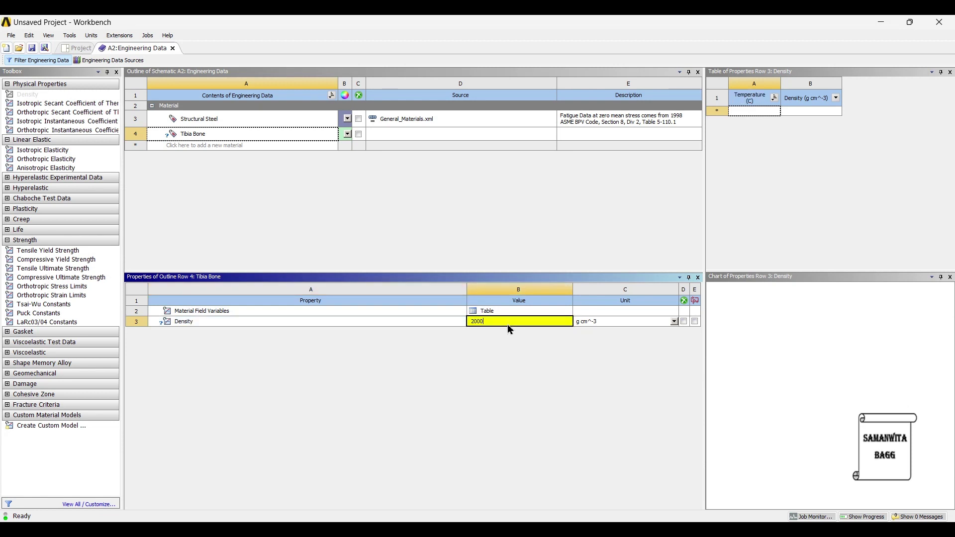
key("Return")
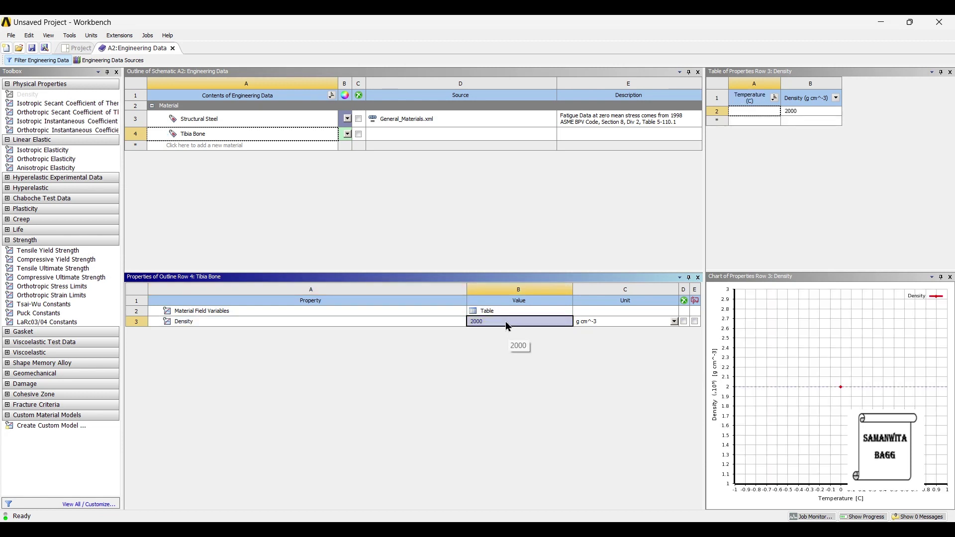
Add Isotropic Elasticity to Tibia Bone with a Young's modulus of 2.13e9 Pa and a Poisson's ratio of 0.3.
double_click(42, 150)
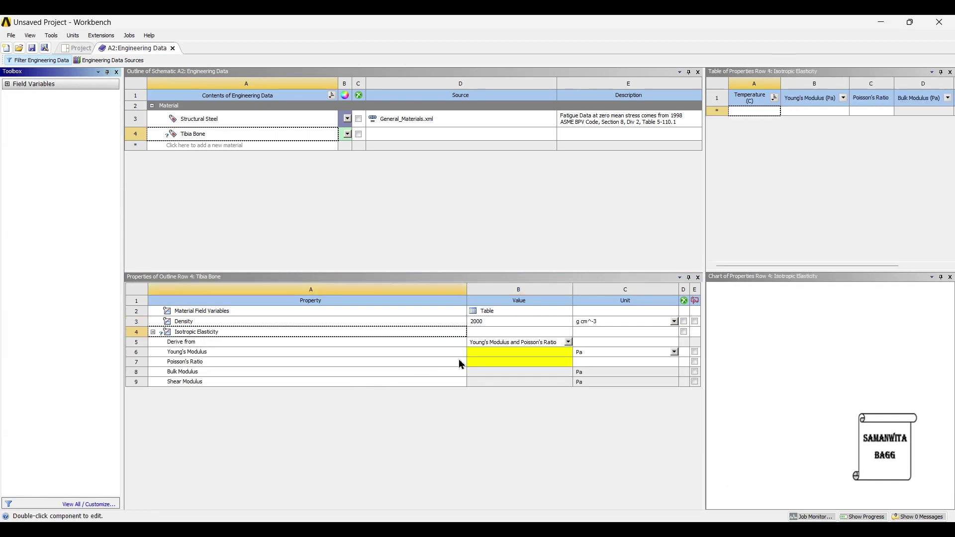
left_click(481, 354)
key("alt+Tab")
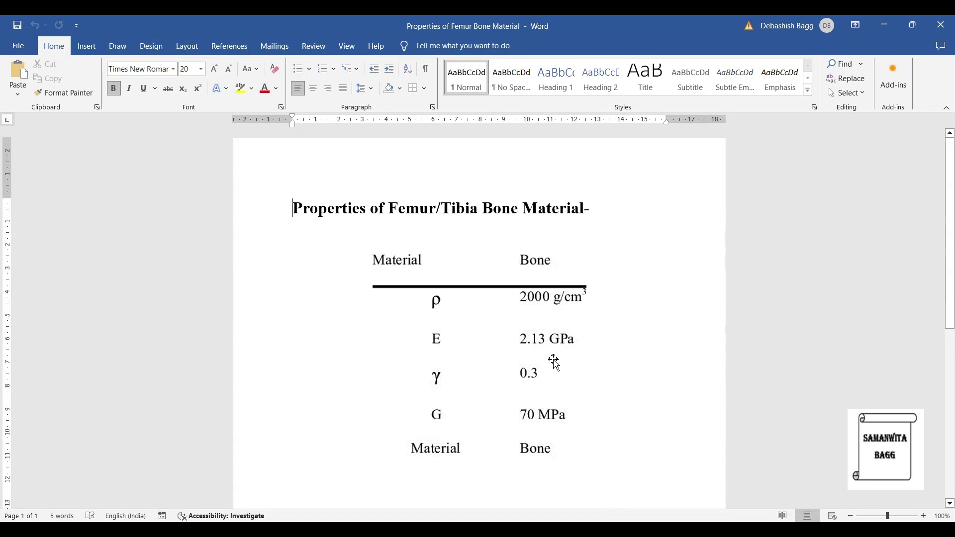
key("alt+Tab")
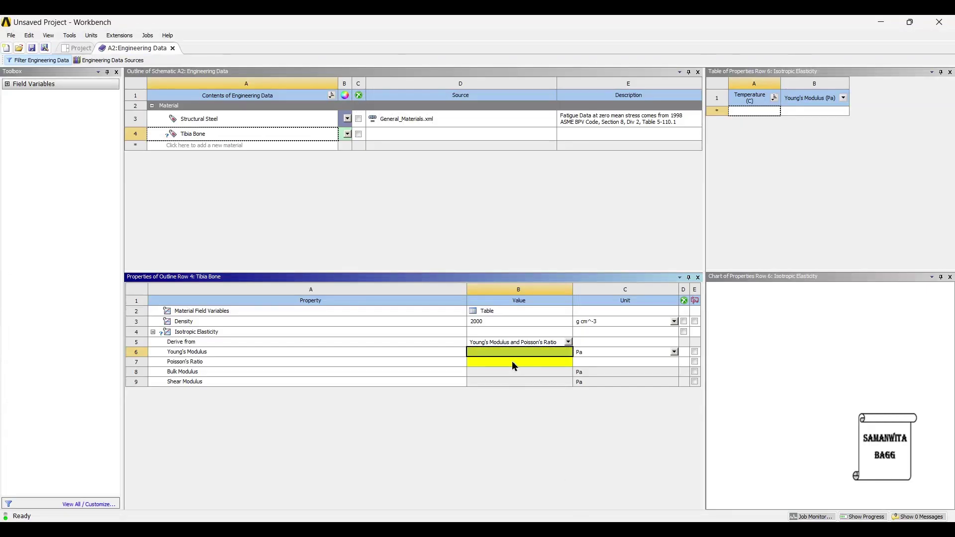
type("2.13e")
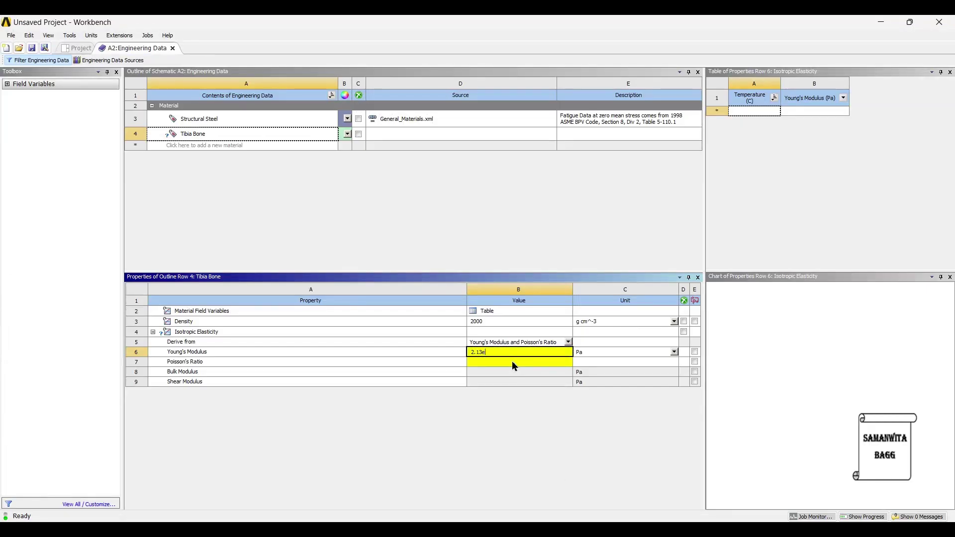
type("9")
left_click(514, 362)
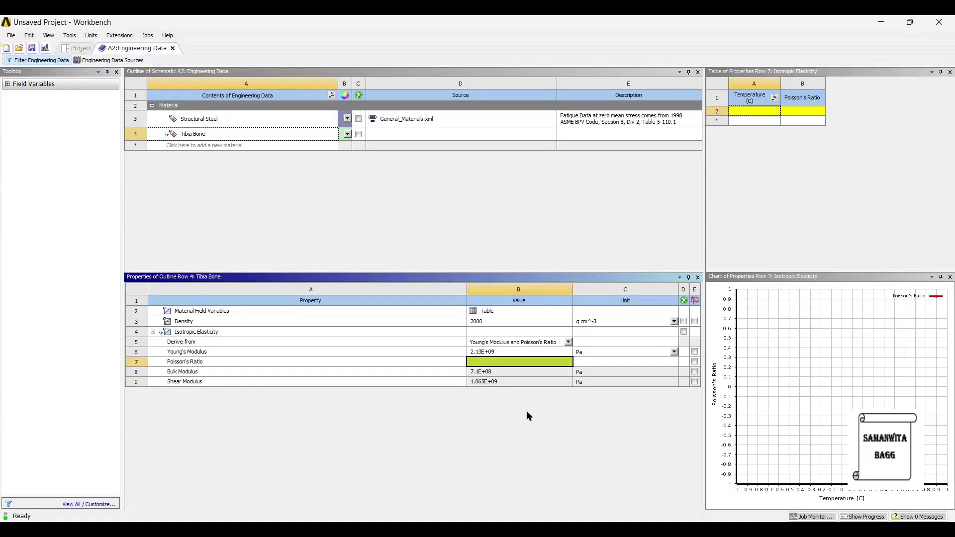
type("0.3")
key("Return")
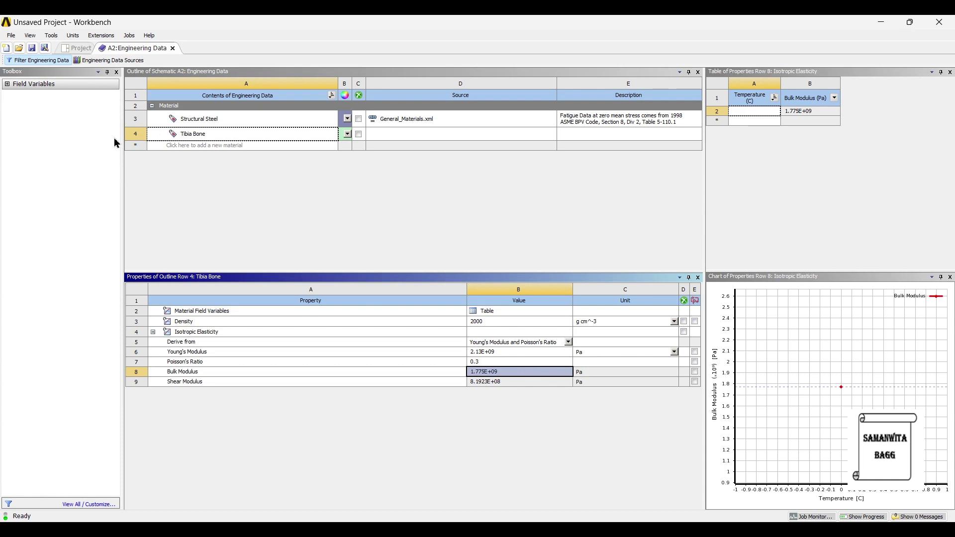
Update the project and import tibia.stp as the geometry of the Static Structural system.
left_click(82, 50)
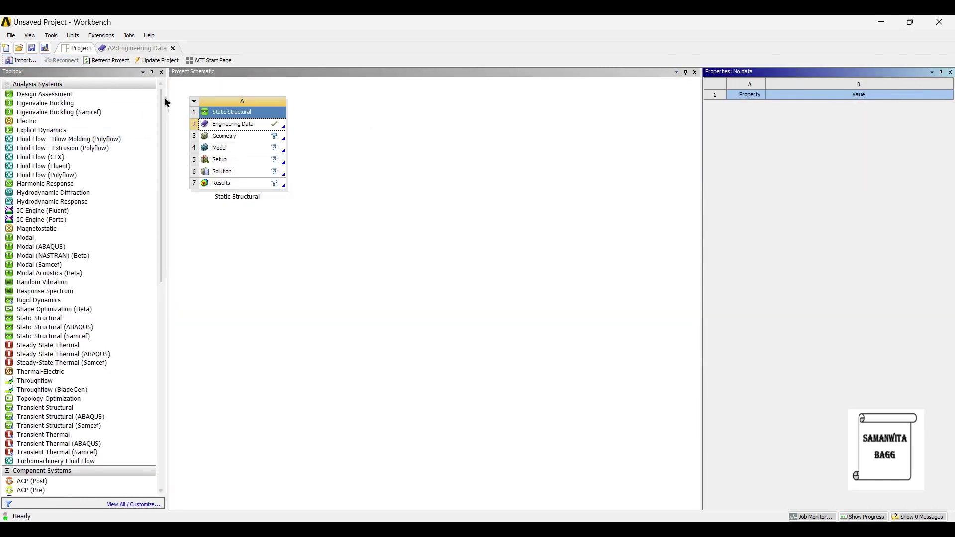
left_click(160, 62)
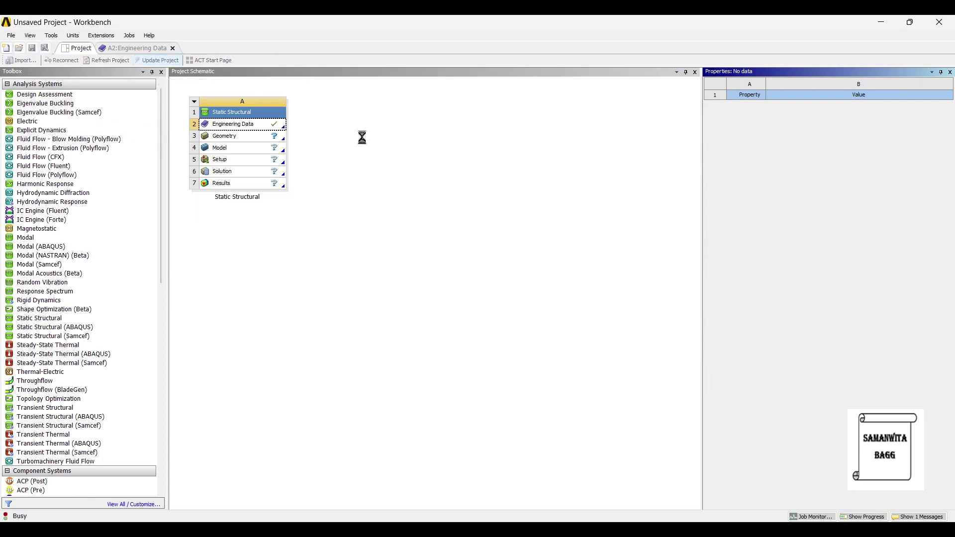
left_click(234, 136)
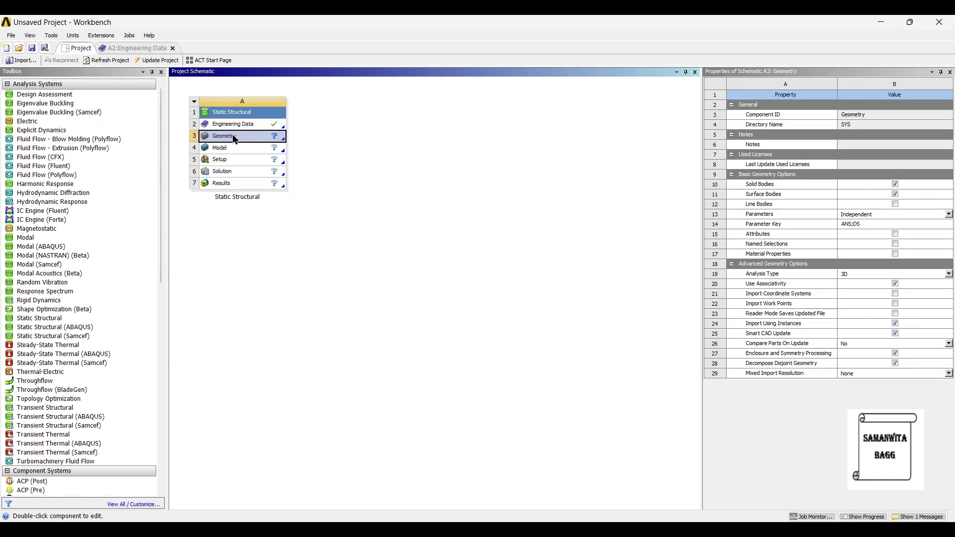
right_click(233, 136)
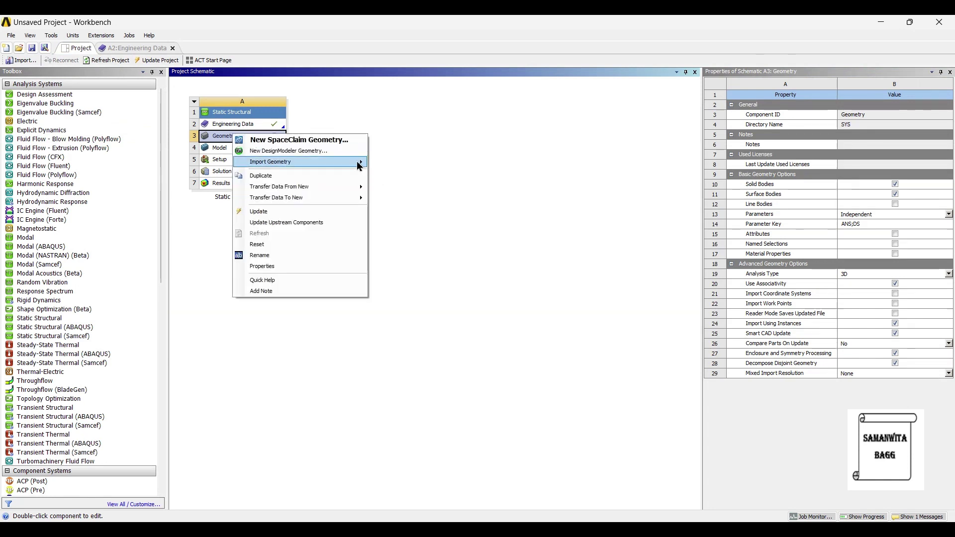
mouse_move(318, 161)
left_click(409, 176)
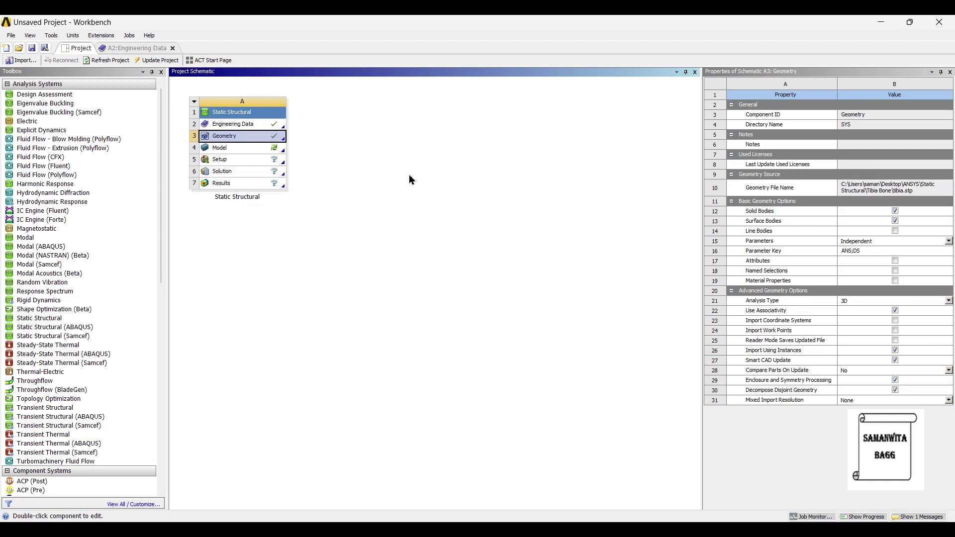
Open the model in Mechanical and assign the Tibia Bone material to the TRM_SRF body.
double_click(249, 150)
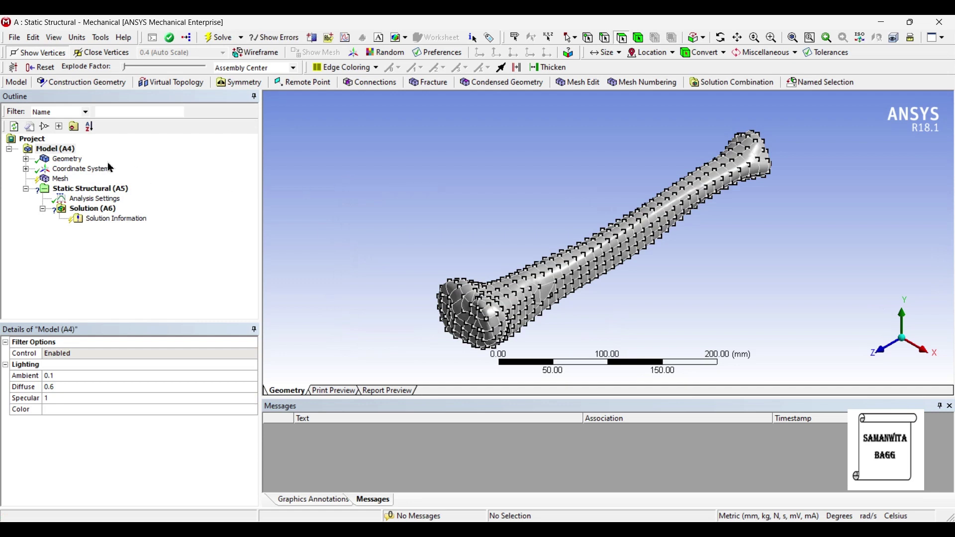
left_click(26, 159)
left_click(87, 169)
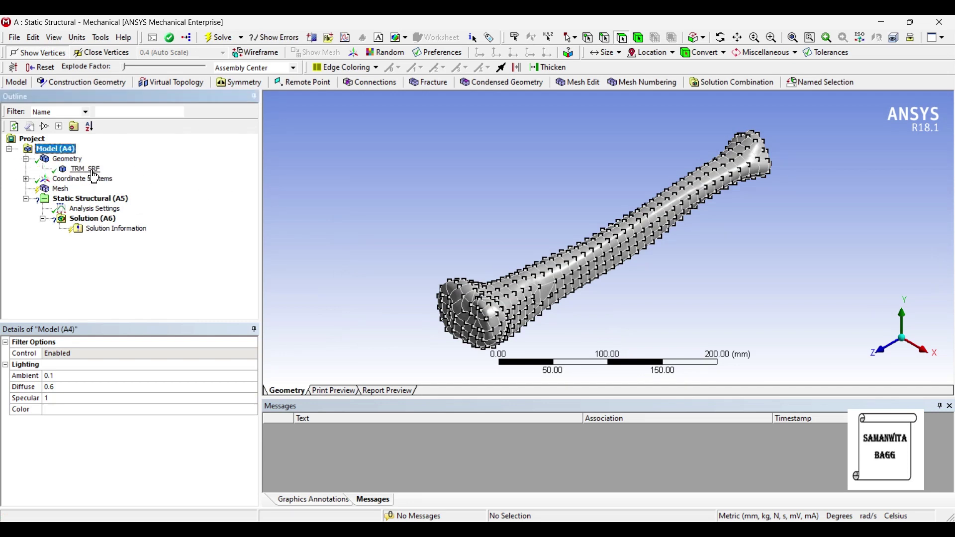
left_click(213, 444)
left_click(253, 443)
left_click(286, 491)
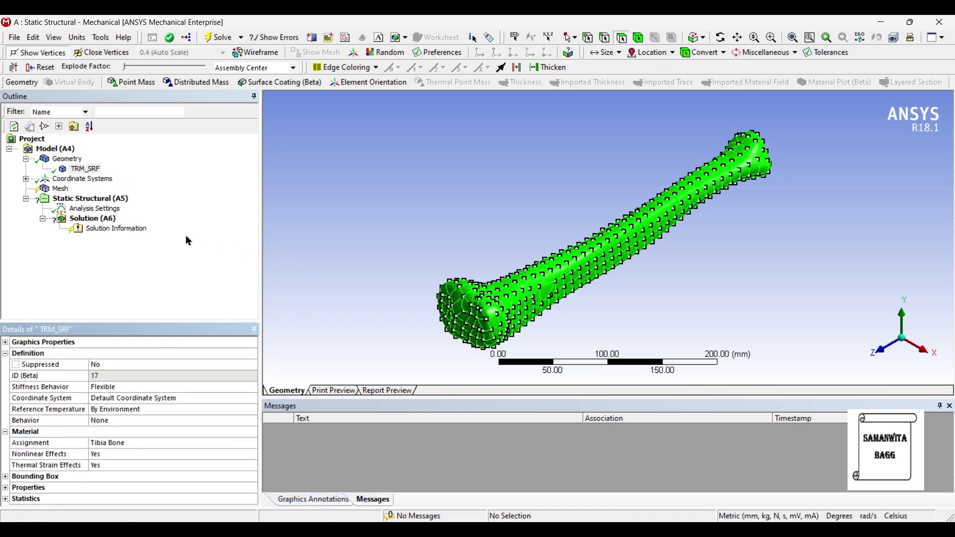
Set the mesh relevance center to Fine and generate the mesh of the bone.
left_click(61, 189)
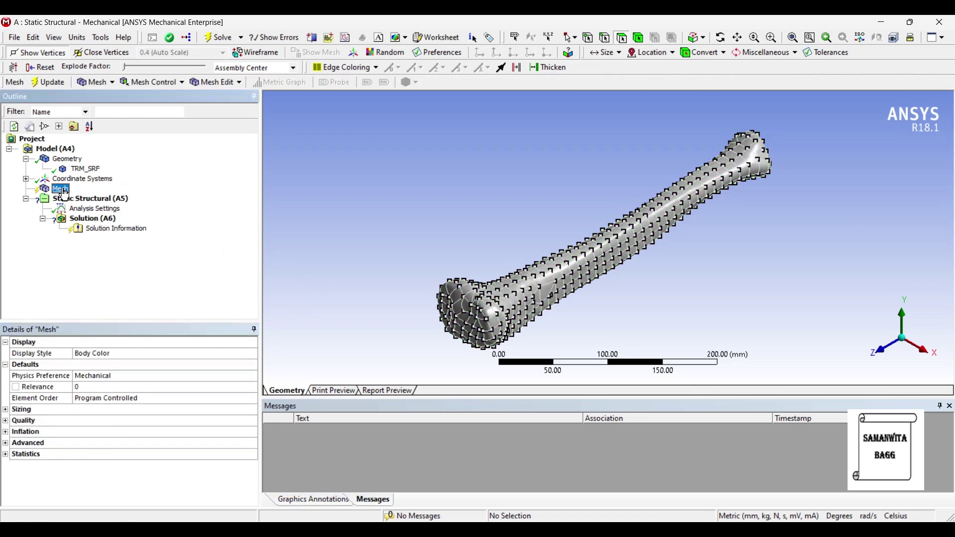
left_click(6, 410)
left_click(135, 432)
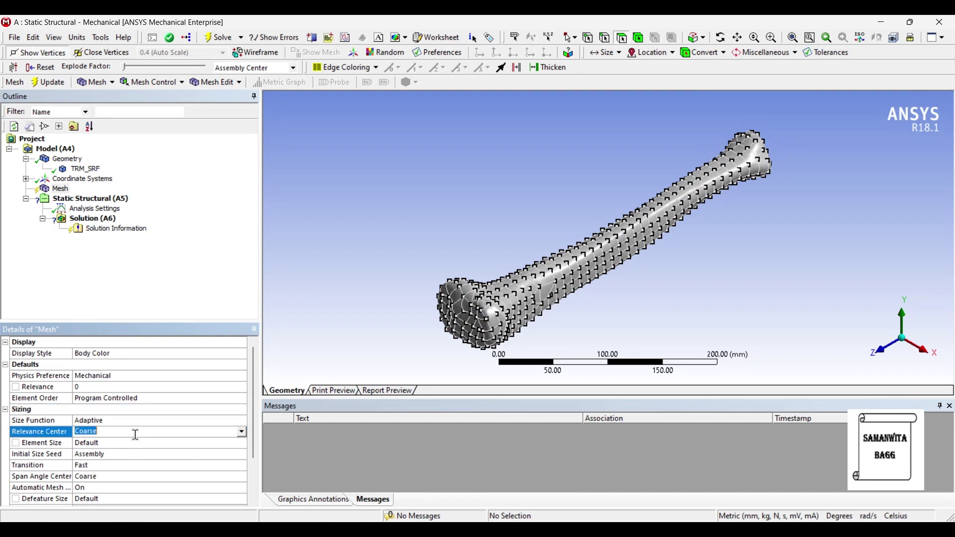
left_click(242, 432)
left_click(128, 458)
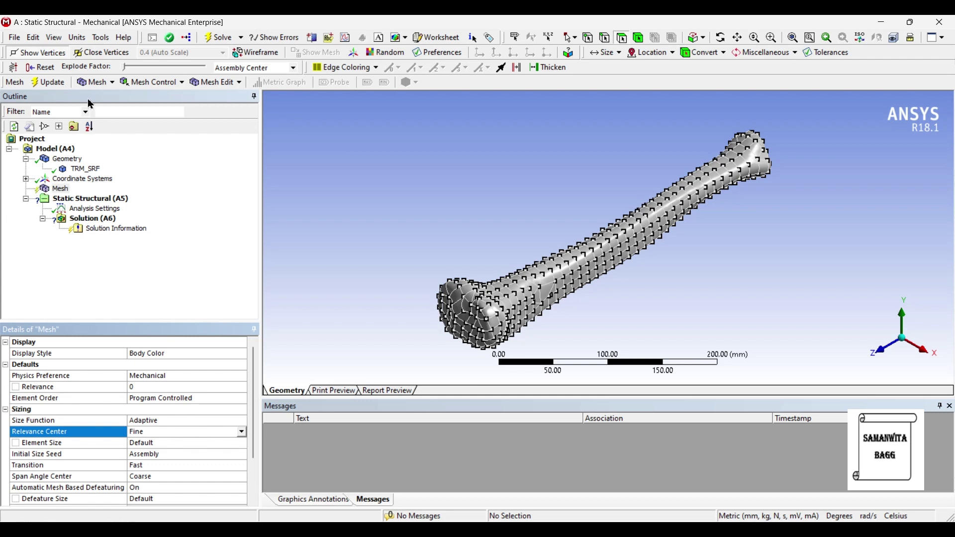
left_click(60, 189)
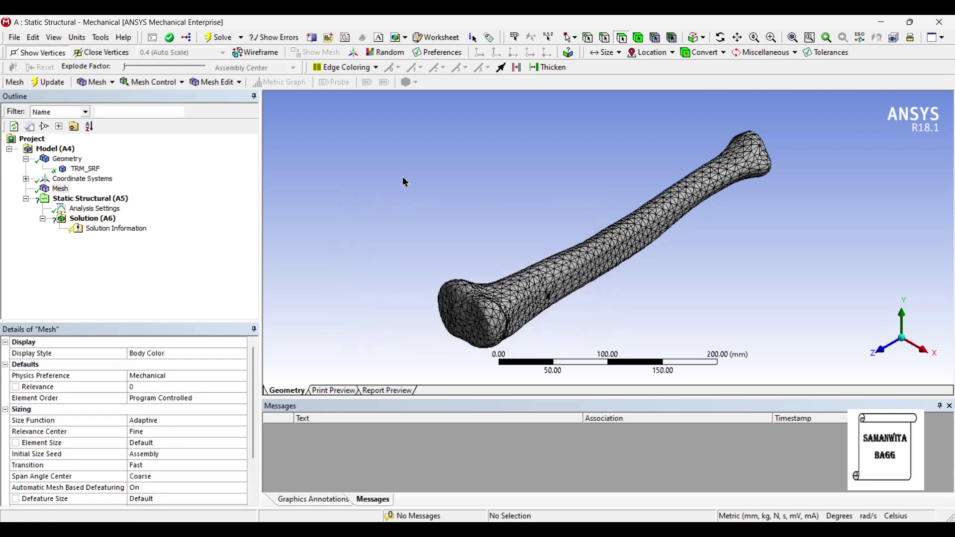
Apply a fixed support to the end faces of the bone's narrow lower end.
middle_click_drag(484, 303, 471, 285)
key("KP_3")
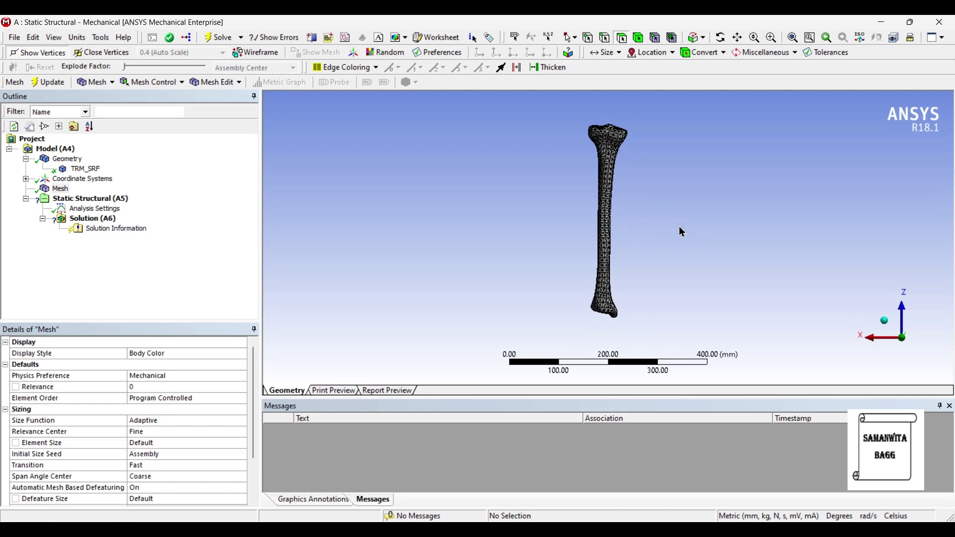
middle_click_drag(599, 263, 613, 207)
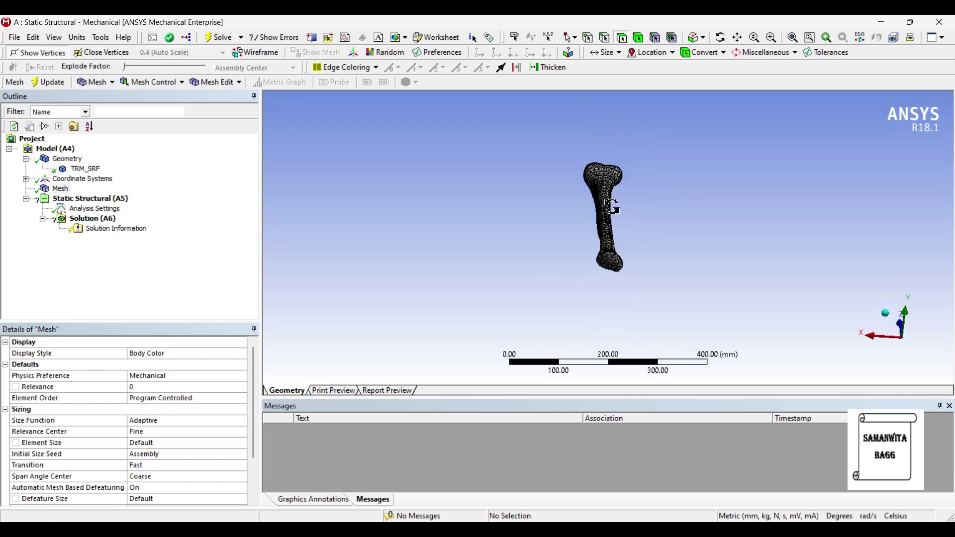
scroll(575, 269, "up", 5)
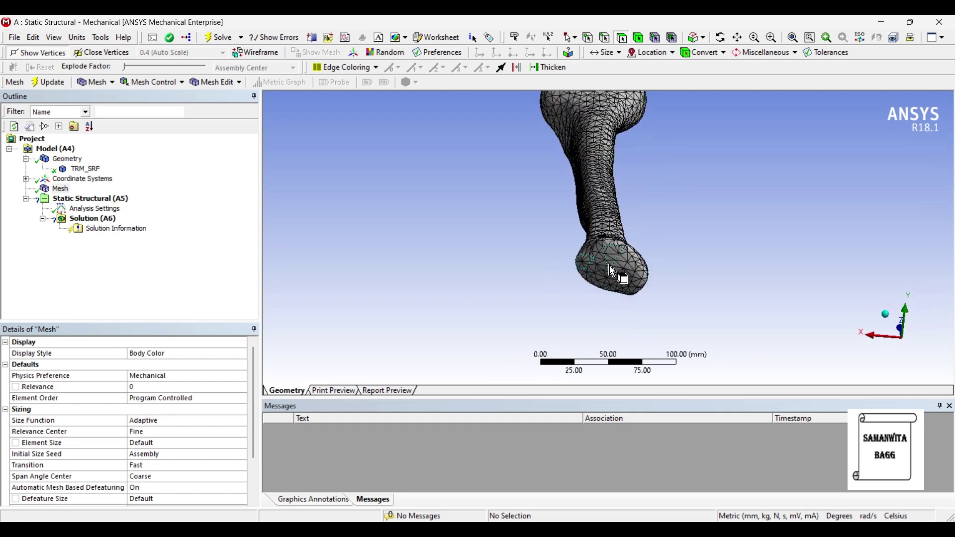
middle_click_drag(612, 271, 615, 234)
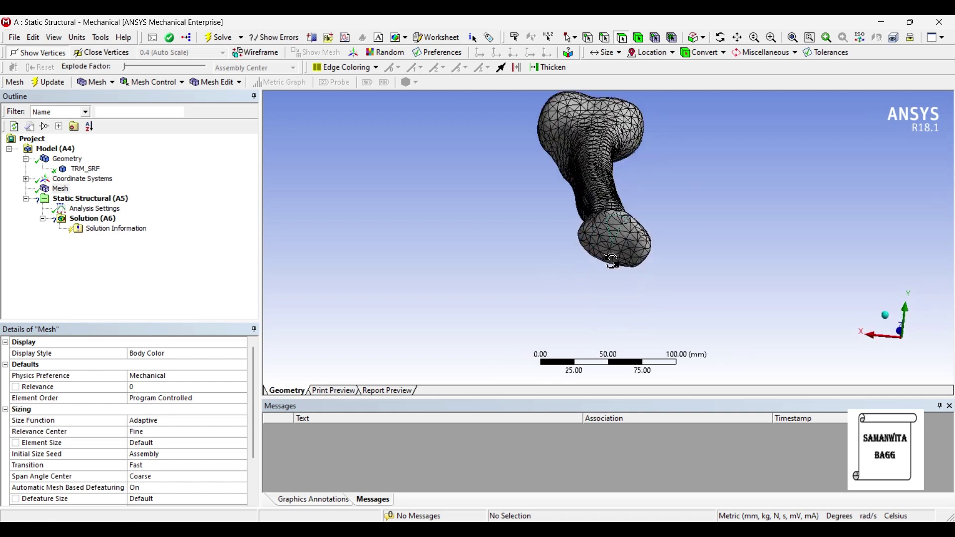
left_click(89, 199)
right_click(110, 200)
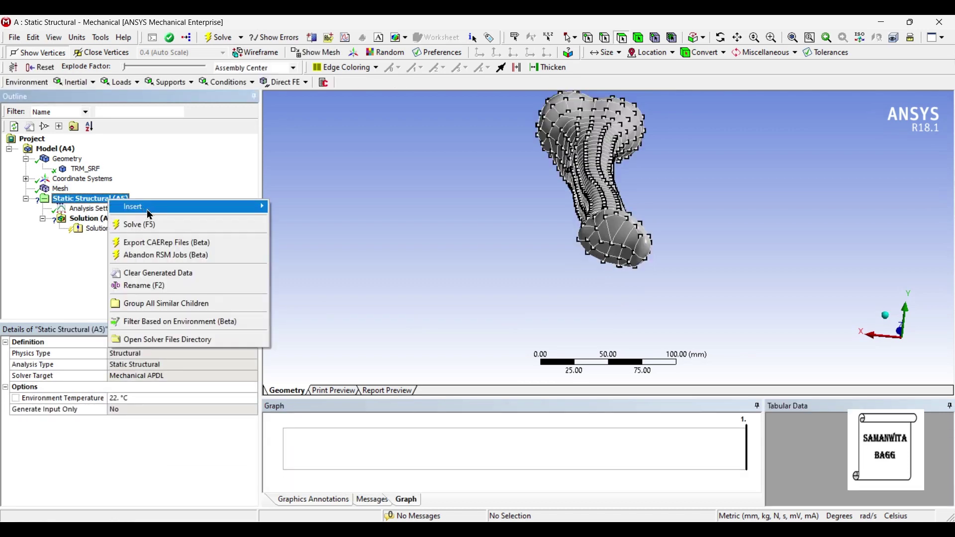
mouse_move(149, 213)
left_click(340, 323)
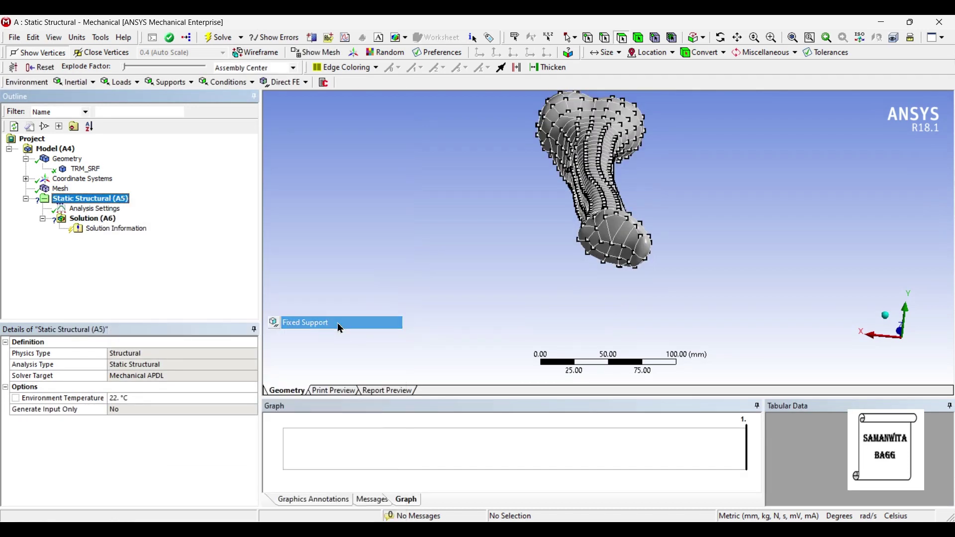
mouse_move(614, 216)
left_mouse_down()
mouse_move(587, 237)
mouse_move(591, 246)
mouse_move(625, 217)
mouse_move(637, 227)
mouse_move(615, 262)
mouse_move(633, 264)
mouse_move(630, 251)
mouse_move(655, 244)
left_mouse_up()
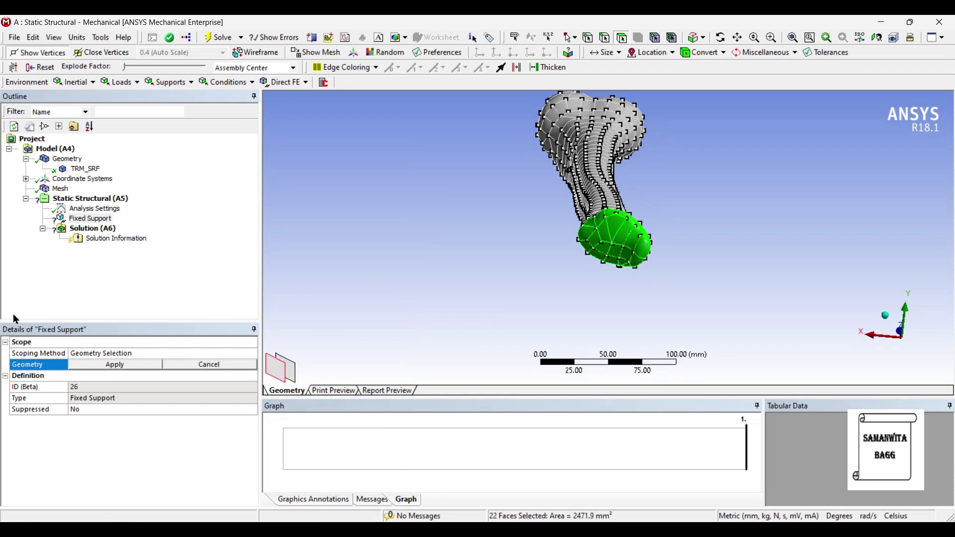
left_click(96, 366)
Insert a pressure load on the end faces of the bone's wide upper end.
middle_click_drag(553, 204, 599, 200)
scroll(607, 215, "up", 4)
mouse_move(598, 200)
left_mouse_down()
mouse_move(562, 198)
mouse_move(562, 218)
mouse_move(570, 204)
mouse_move(581, 222)
mouse_move(575, 230)
mouse_move(596, 231)
mouse_move(592, 192)
mouse_move(609, 194)
mouse_move(603, 207)
mouse_move(620, 198)
mouse_move(607, 228)
mouse_move(619, 229)
mouse_move(611, 214)
left_mouse_up()
right_click(595, 206)
mouse_move(614, 218)
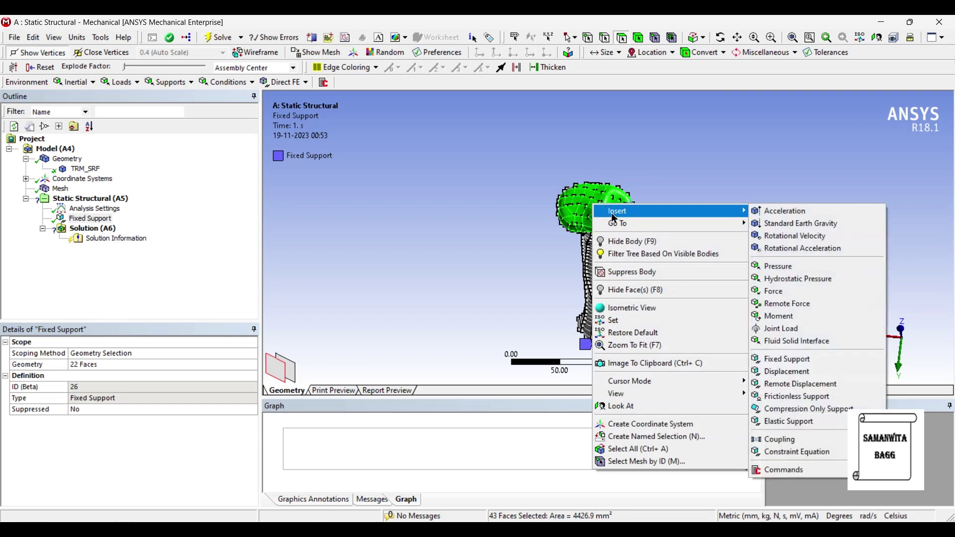
left_click(774, 275)
middle_click_drag(649, 281, 645, 204)
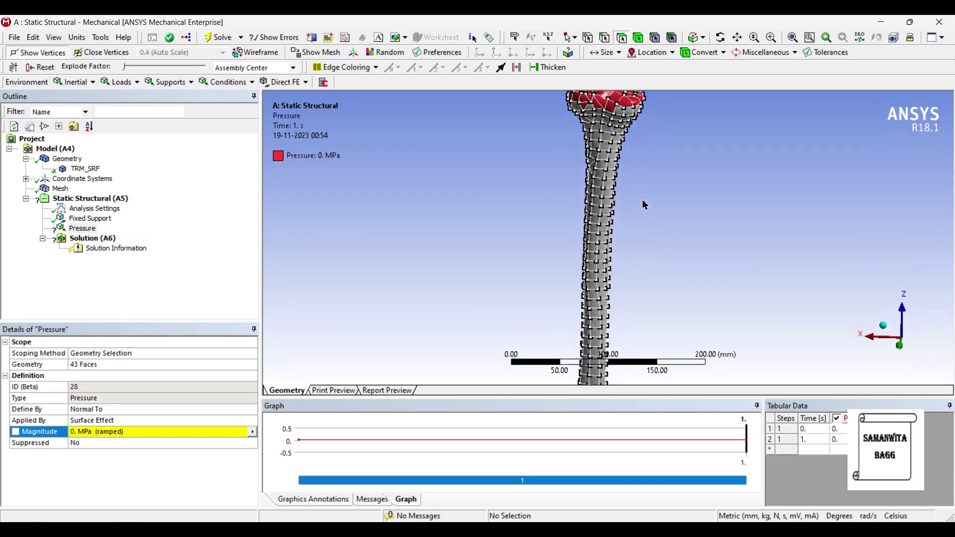
Define the pressure load by components in the global coordinate system.
scroll(645, 205, "down", 3)
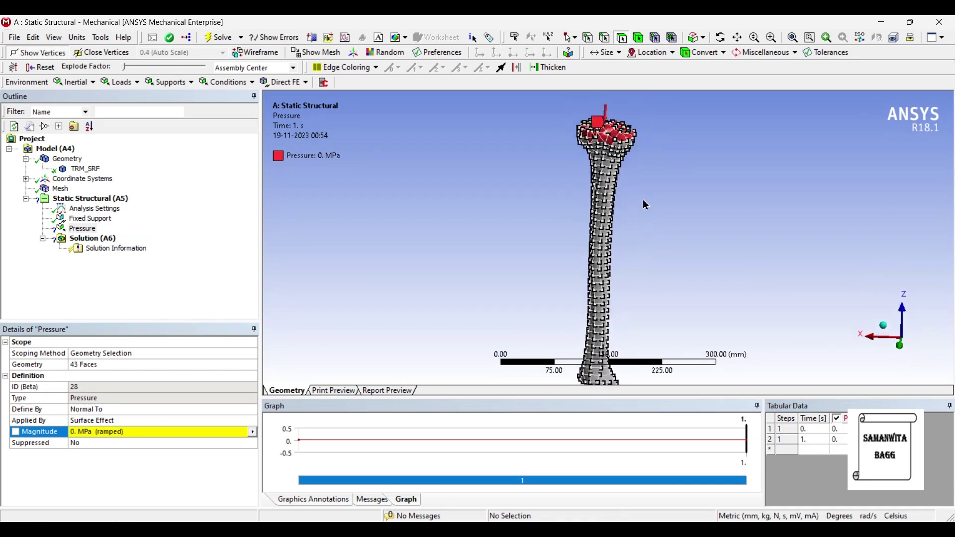
left_click(124, 410)
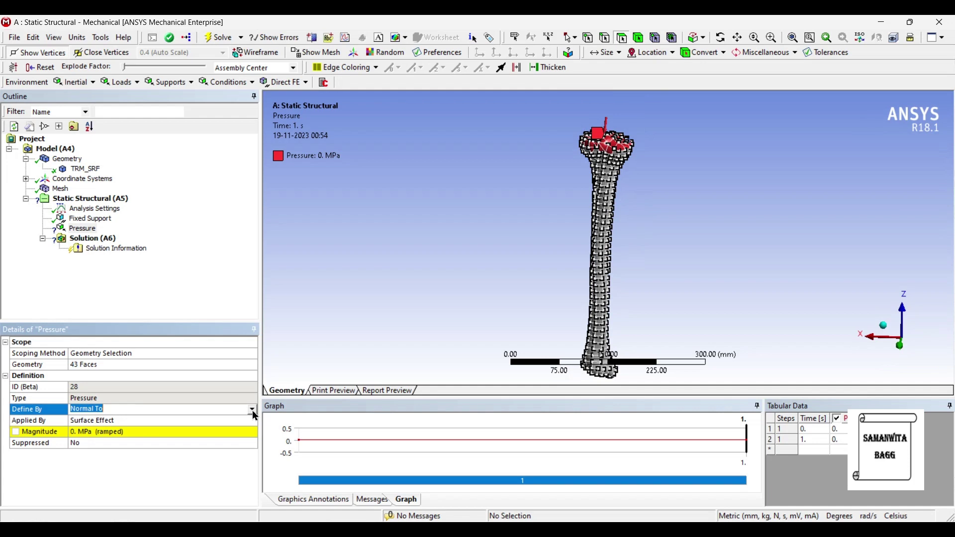
left_click(252, 410)
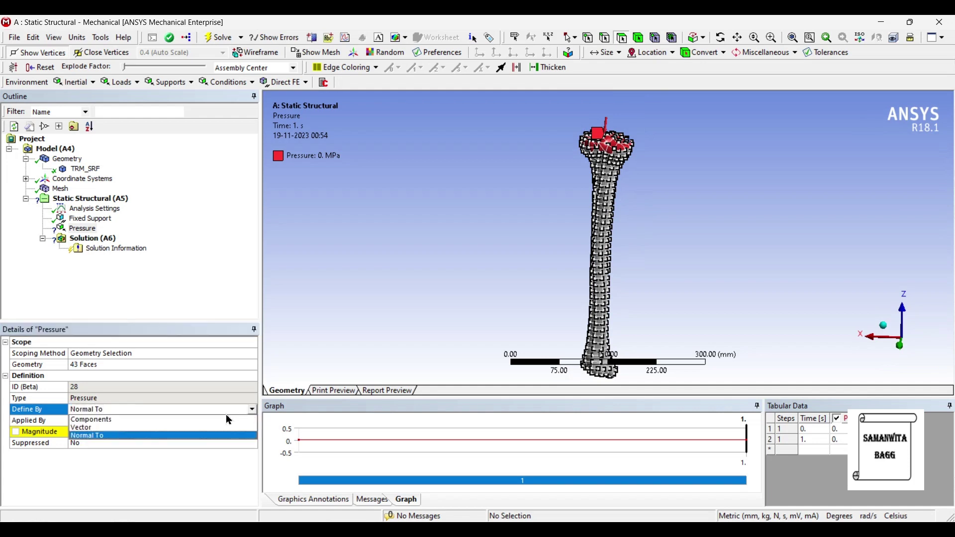
left_click(120, 419)
left_click(113, 455)
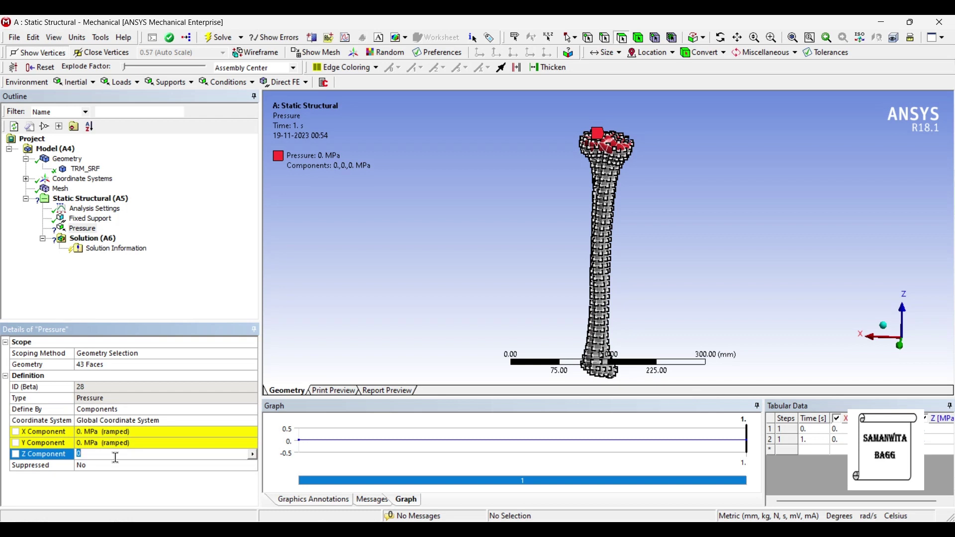
left_click(285, 338)
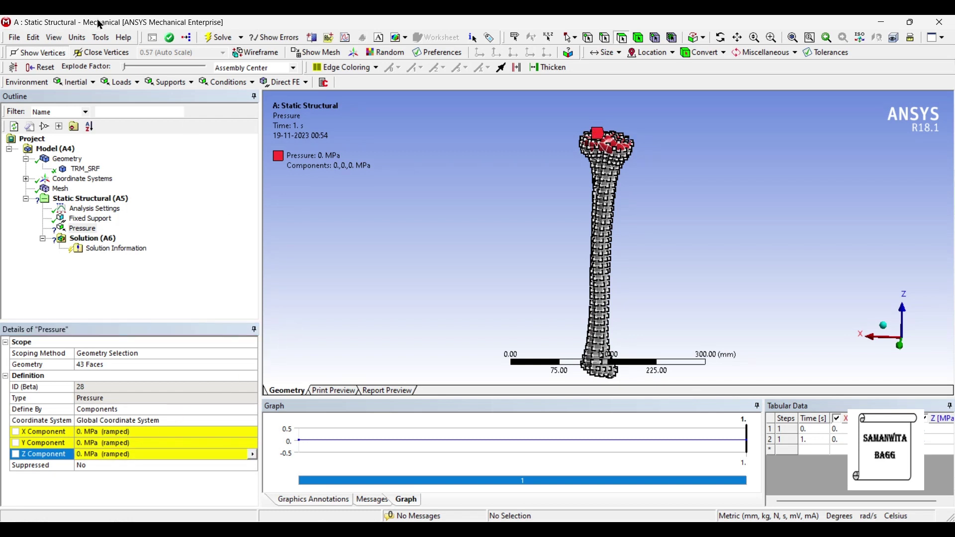
Switch the units to Metric (m, kg, N, s, V, A) and set the pressure's Z component to -850 Pa.
left_click(75, 38)
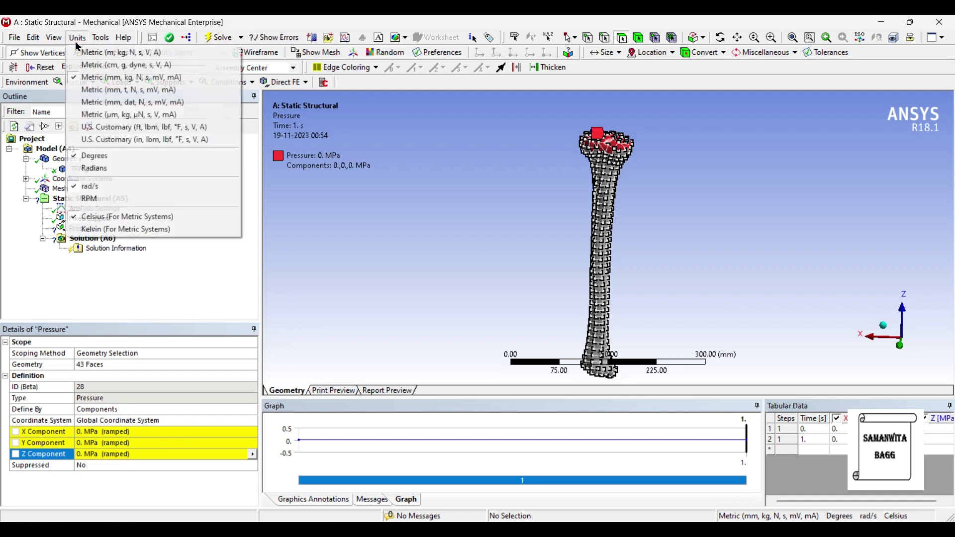
left_click(85, 53)
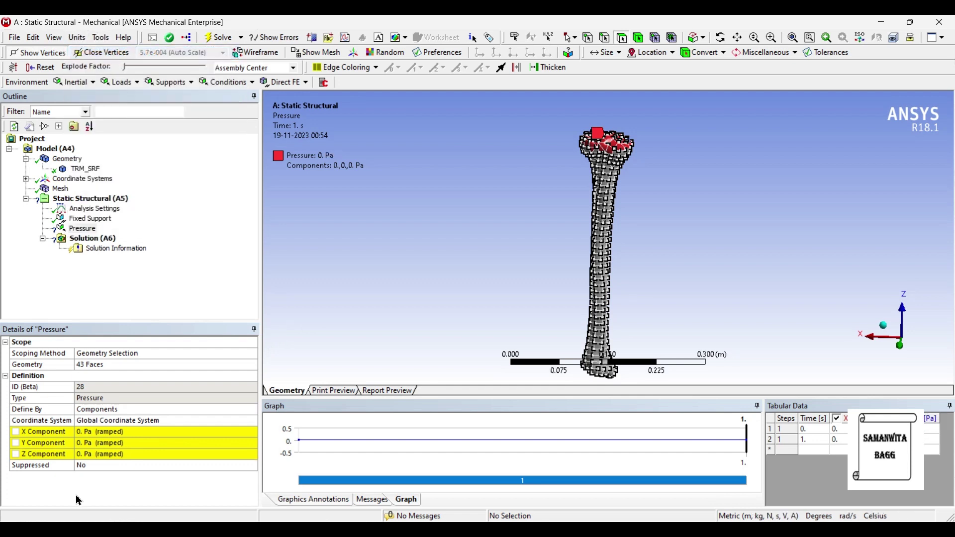
left_click(87, 456)
type("-850")
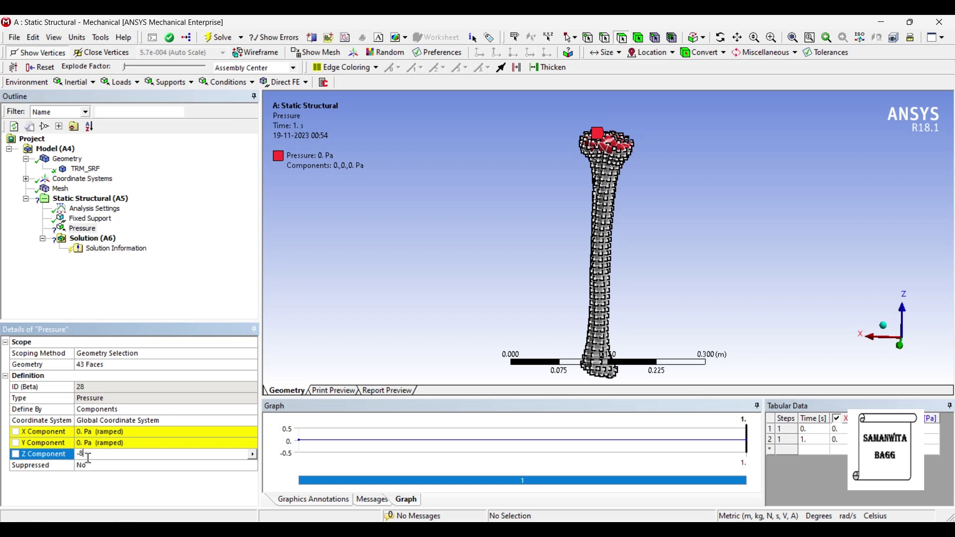
key("Return")
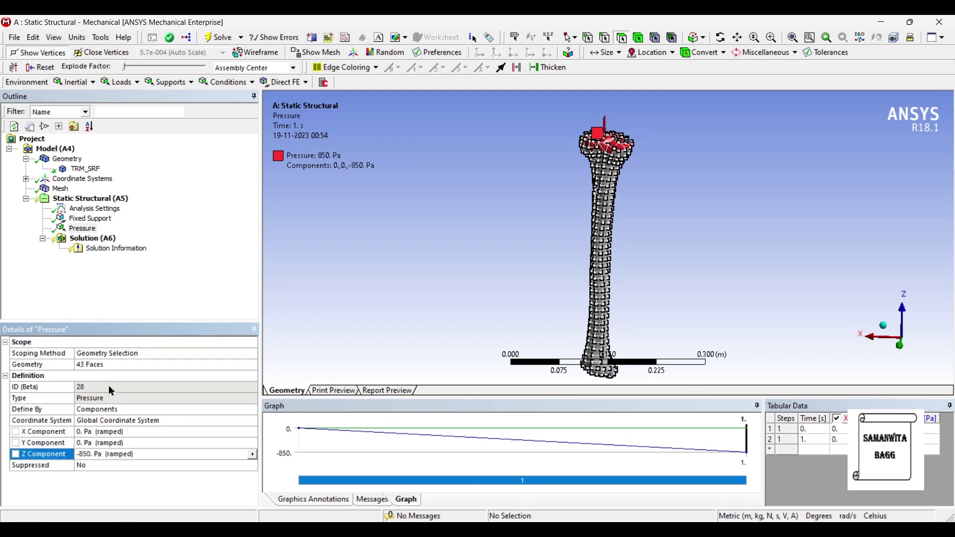
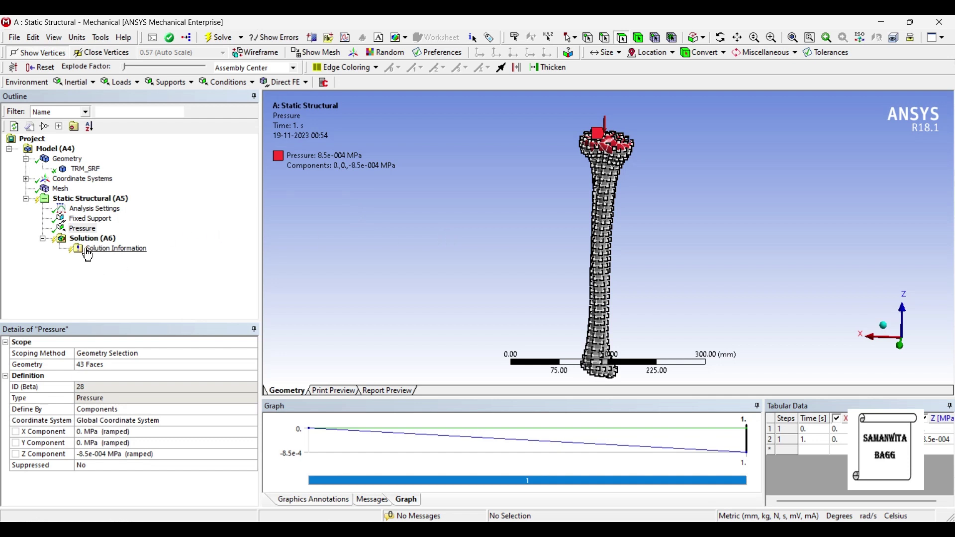
Insert total deformation and directional deformation results under the solution.
right_click(106, 241)
mouse_move(174, 244)
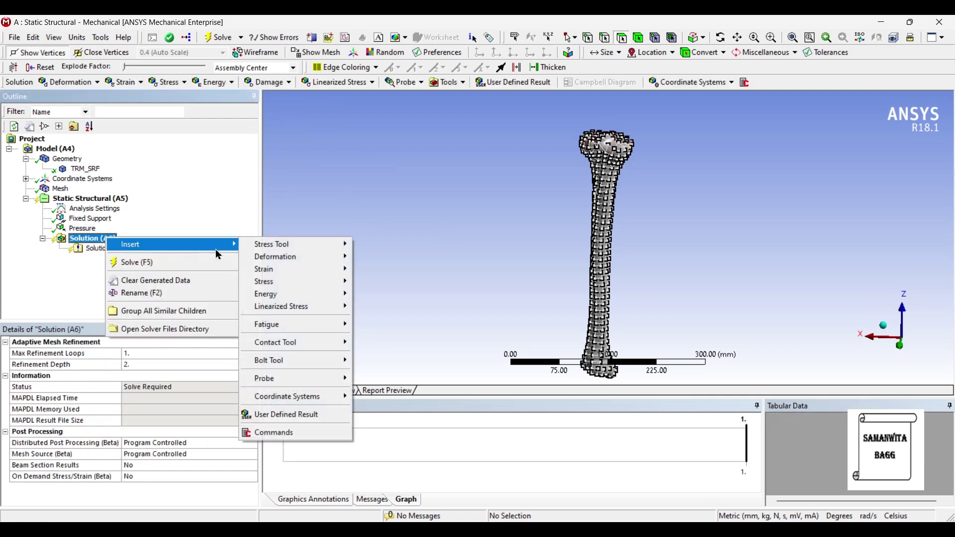
mouse_move(294, 257)
left_click(381, 259)
left_click(90, 238)
right_click(102, 238)
mouse_move(169, 243)
mouse_move(266, 257)
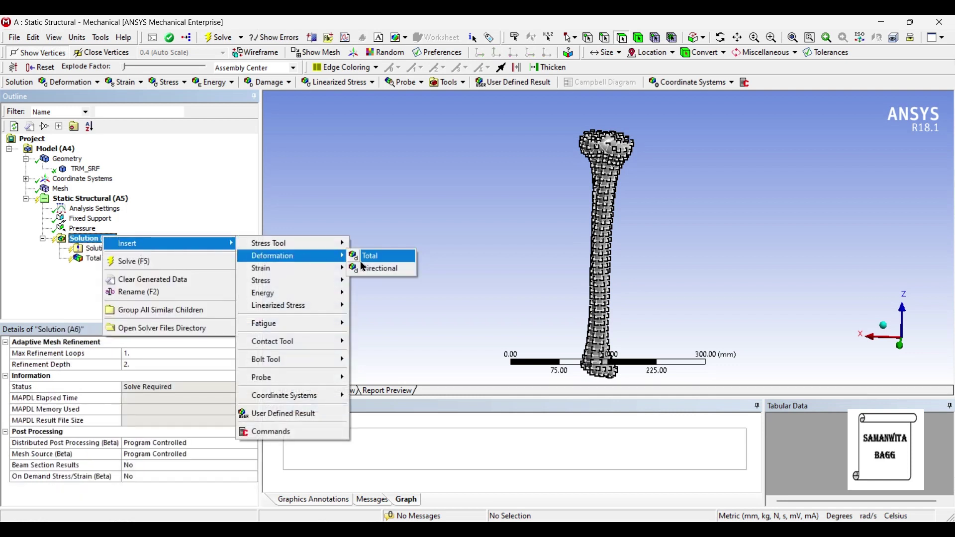
left_click(381, 269)
Insert equivalent elastic strain and equivalent (von-Mises) stress results under the solution.
right_click(97, 244)
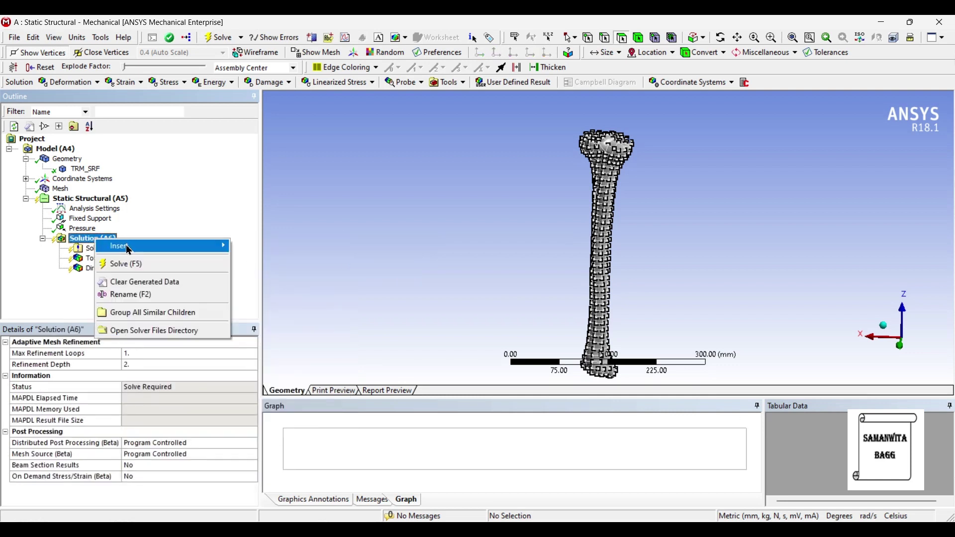
mouse_move(174, 245)
mouse_move(279, 270)
left_click(352, 273)
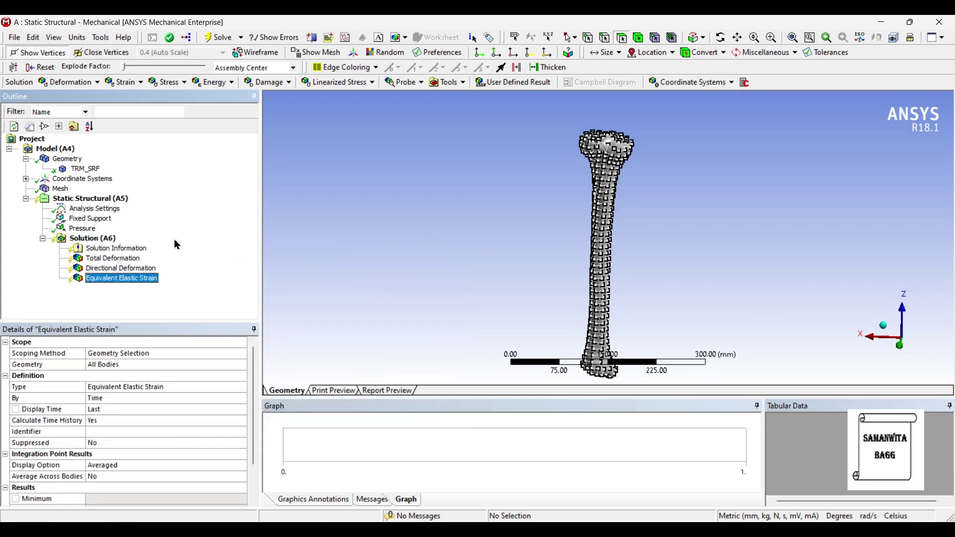
right_click(104, 238)
mouse_move(174, 245)
mouse_move(293, 281)
left_click(383, 282)
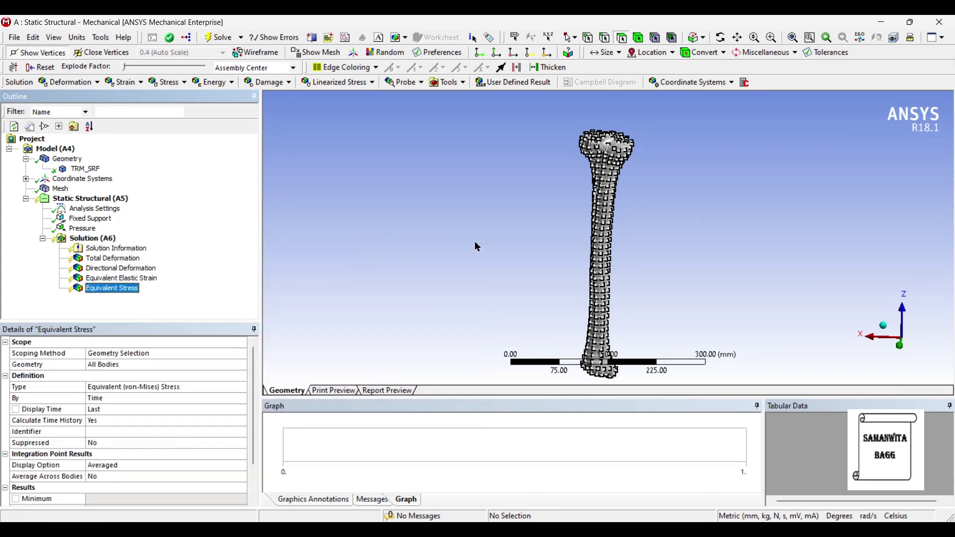
Solve the static structural analysis and display the total deformation result.
left_click(95, 239)
left_click(205, 39)
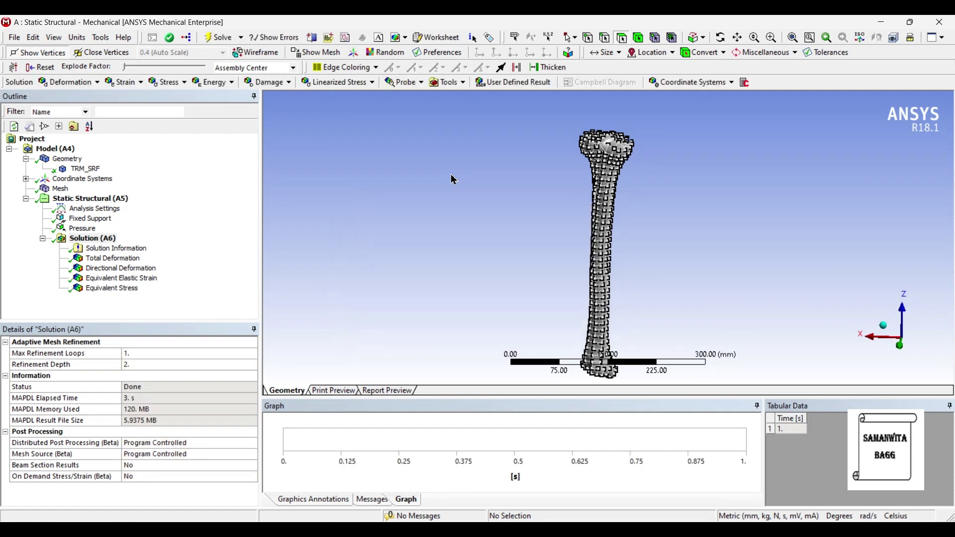
left_click(109, 258)
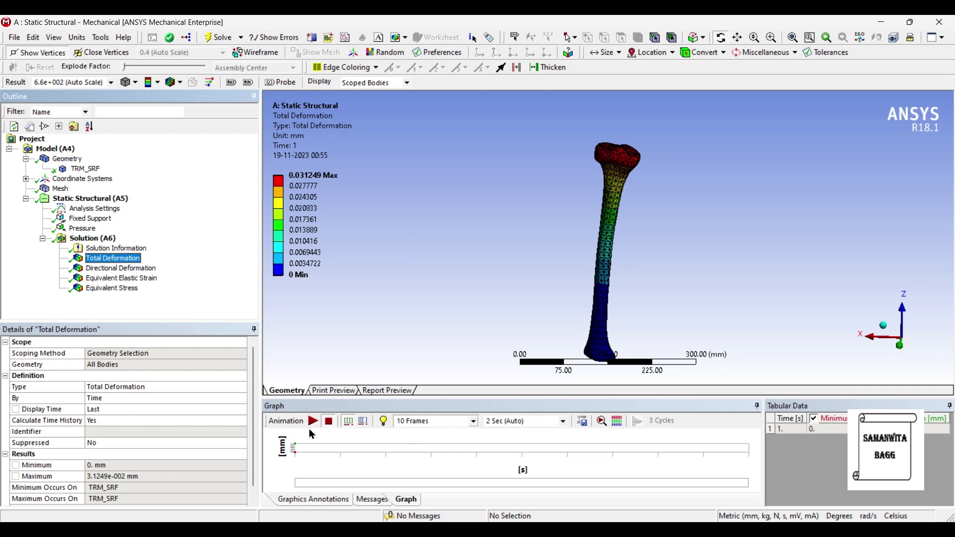
Play and pause the total deformation animation, and briefly show the maximum and minimum labels on the bone.
left_click(312, 421)
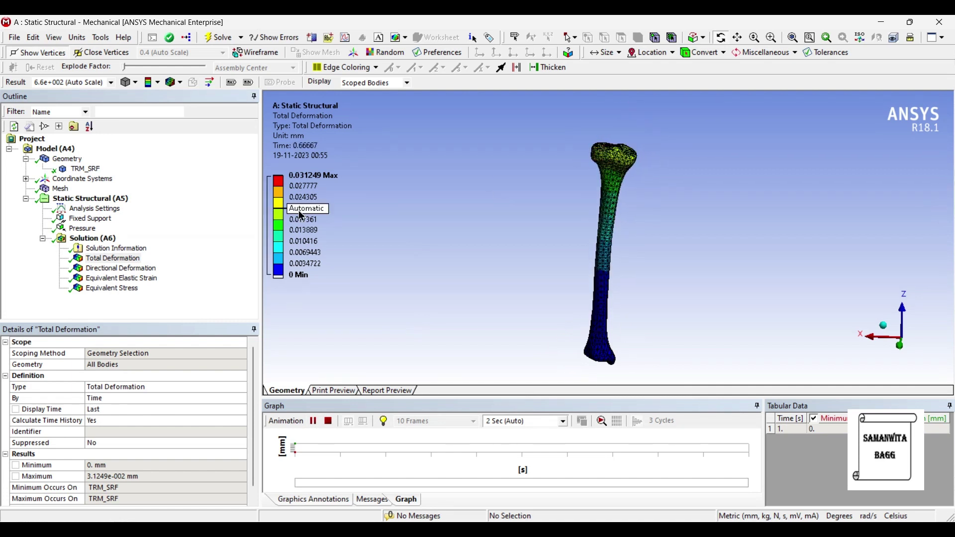
left_click(313, 421)
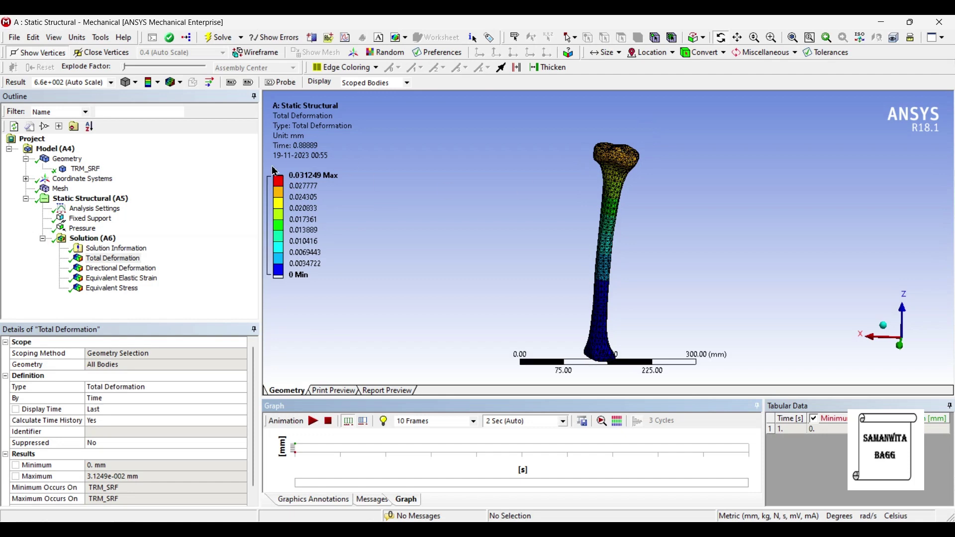
left_click(231, 83)
left_click(248, 83)
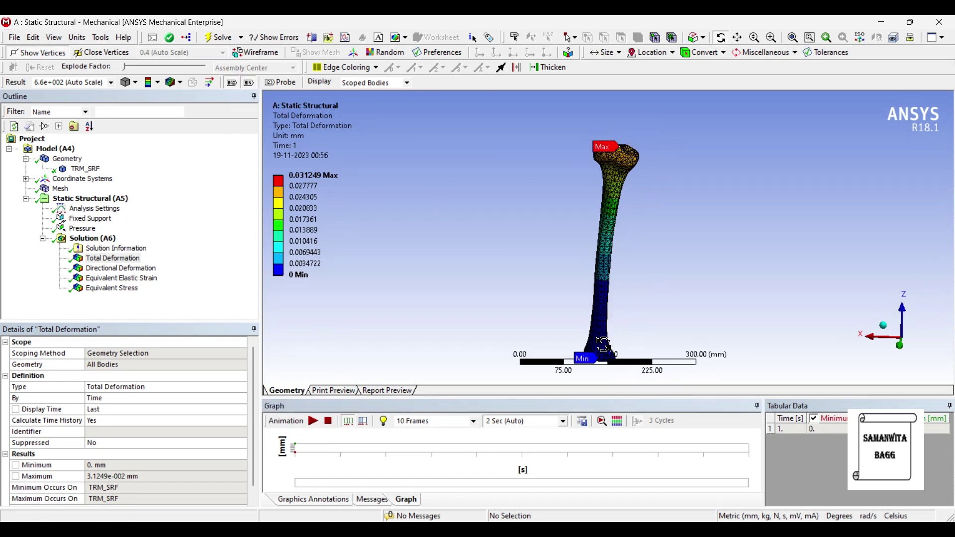
left_click(231, 83)
left_click(248, 82)
Probe the total deformation at four points down the bone's shaft and delete the probe annotations.
left_click(297, 85)
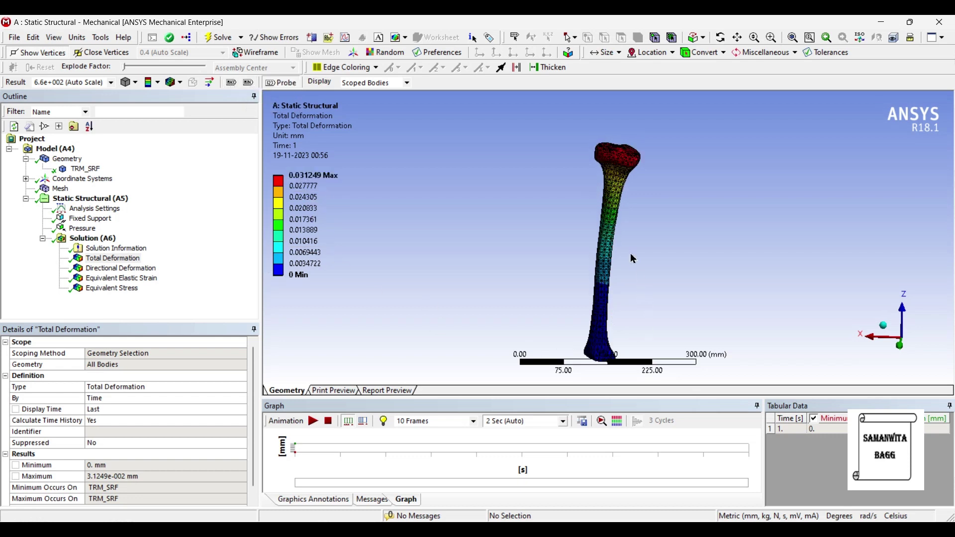
left_click(611, 206)
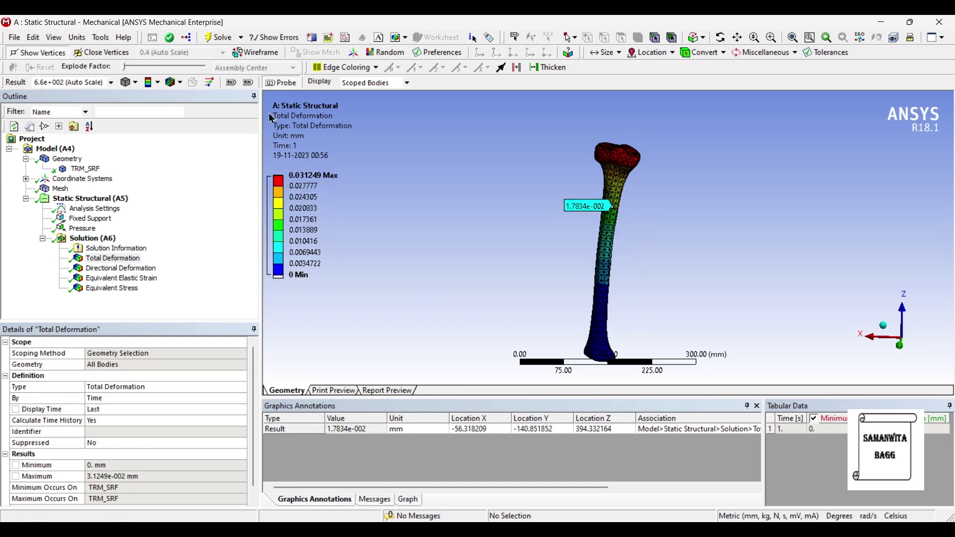
left_click(606, 231)
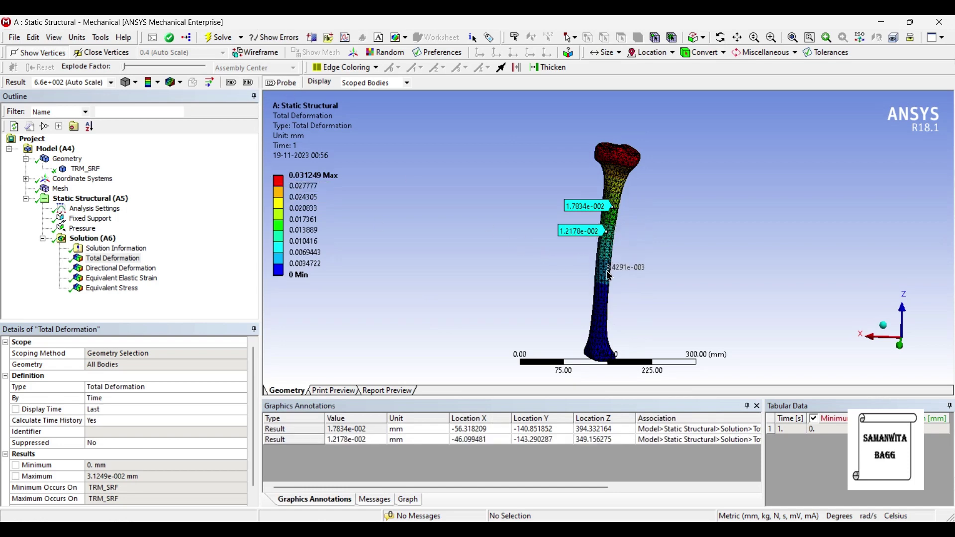
left_click(607, 271)
left_click(601, 304)
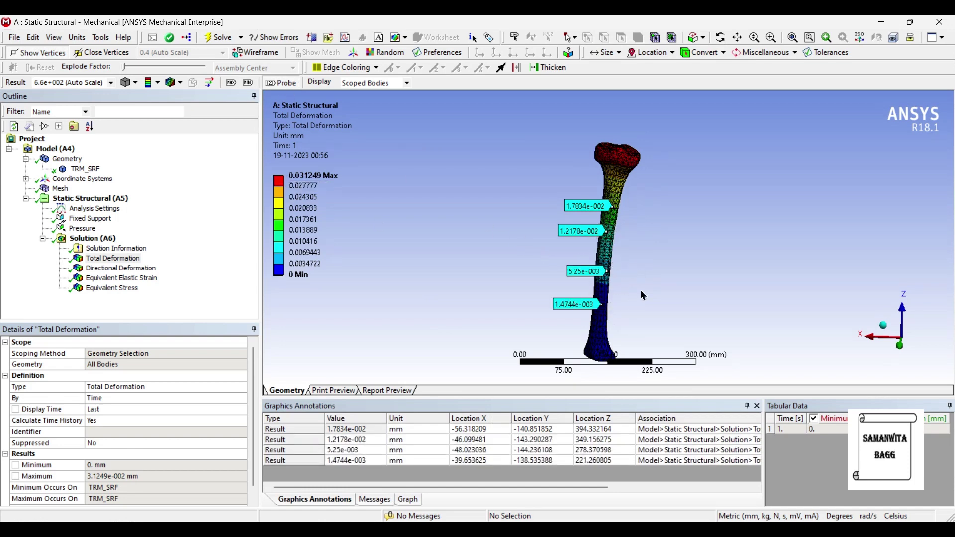
left_click(480, 429)
right_click(481, 433)
left_click(510, 434)
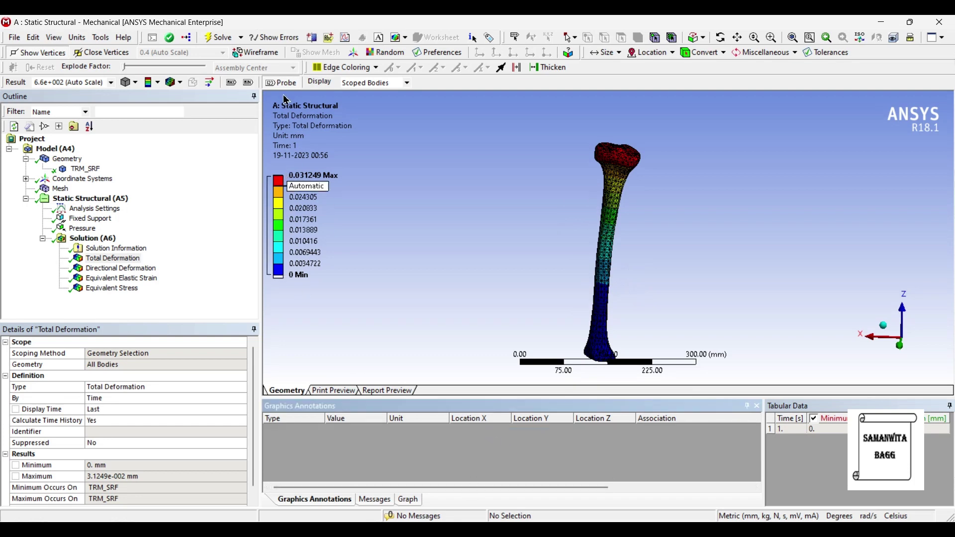
left_click(279, 81)
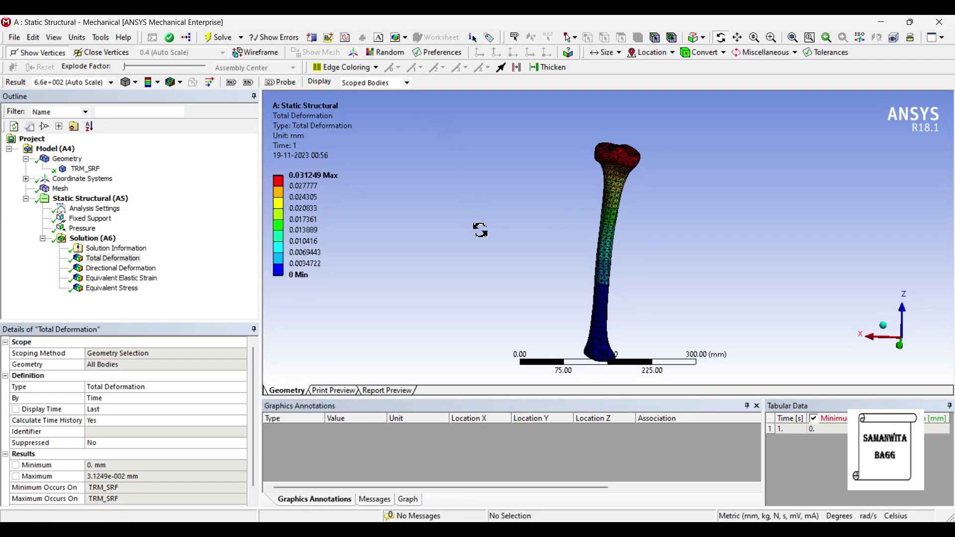
Display the total deformation plot with no wireframe and with smooth contours.
left_click_drag(480, 230, 451, 262)
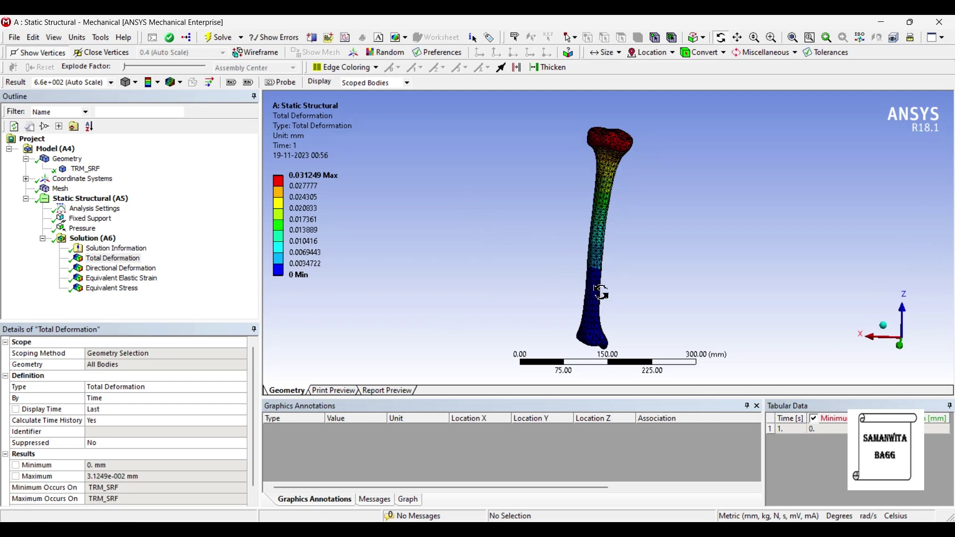
left_click(179, 83)
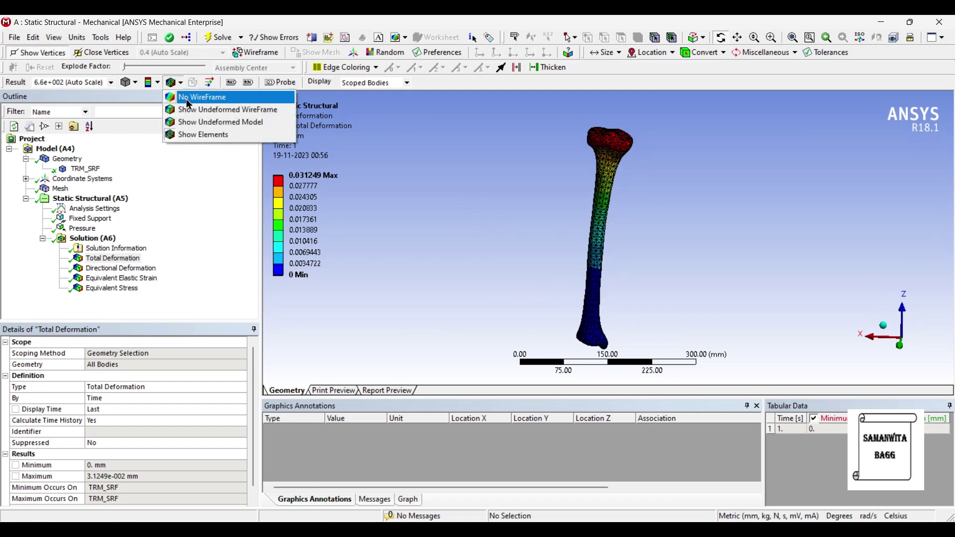
left_click(188, 99)
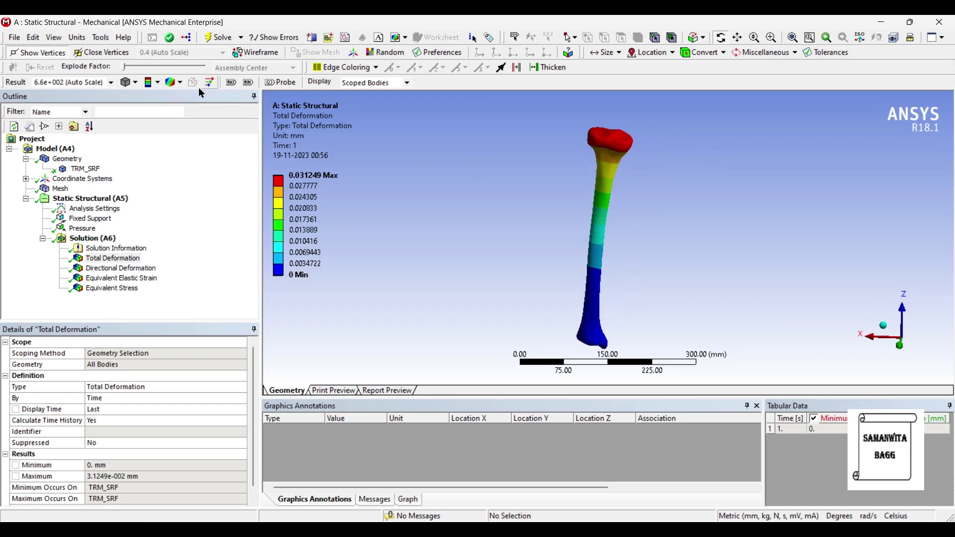
left_click(180, 83)
left_click(154, 86)
left_click(154, 85)
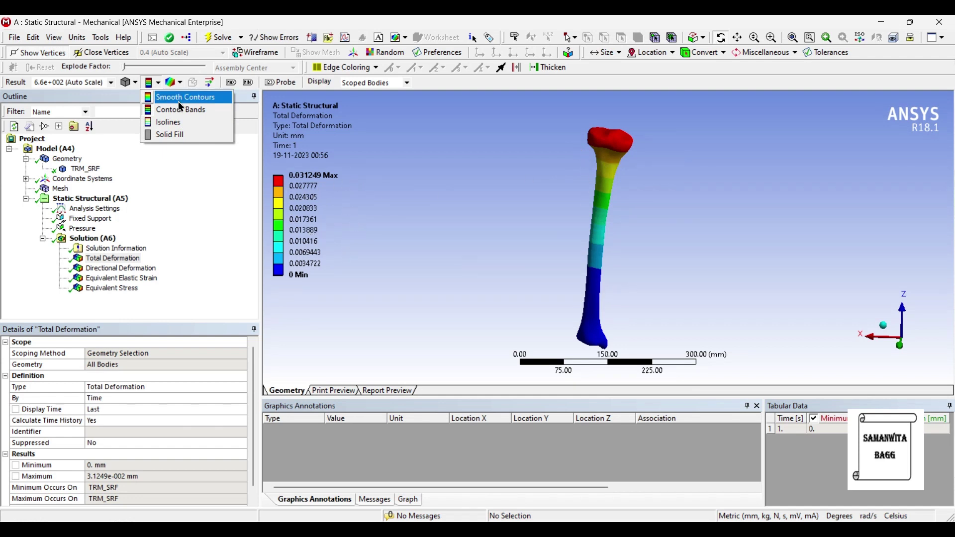
left_click(194, 103)
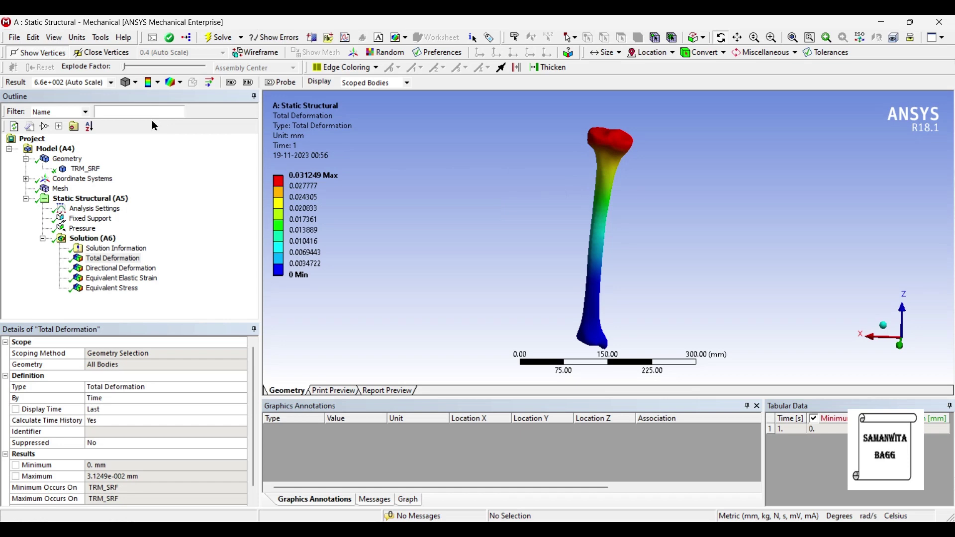
Display the directional deformation result and set its orientation to Z Axis.
left_click(120, 269)
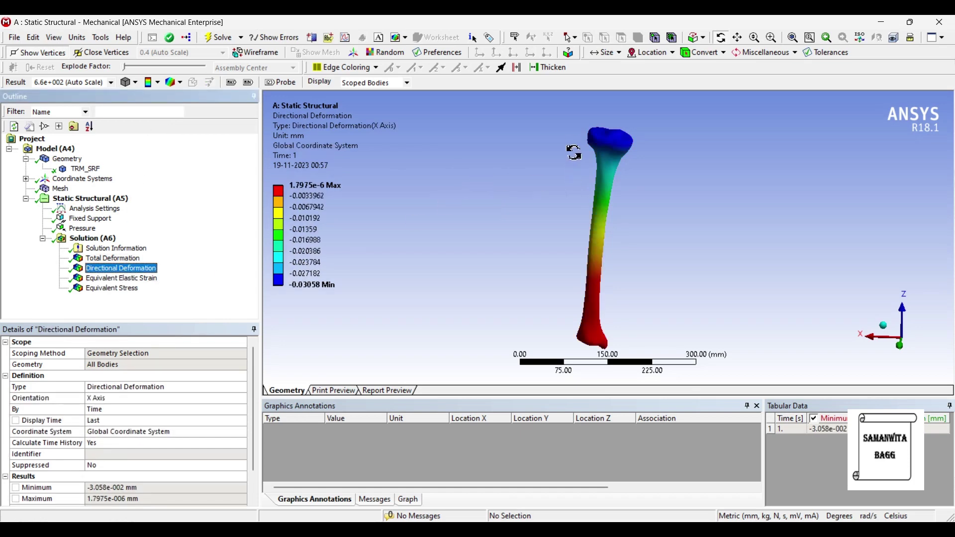
left_click(406, 500)
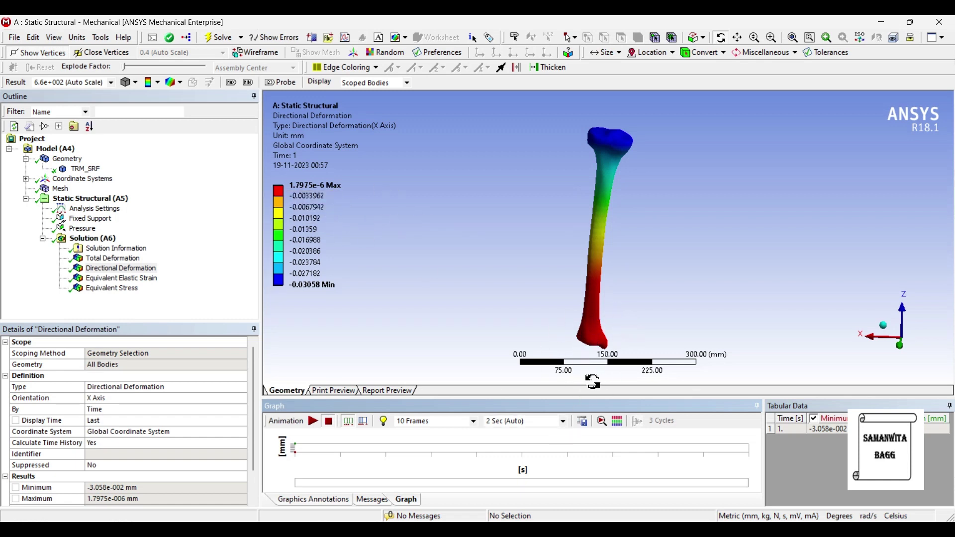
left_click(136, 398)
left_click(242, 398)
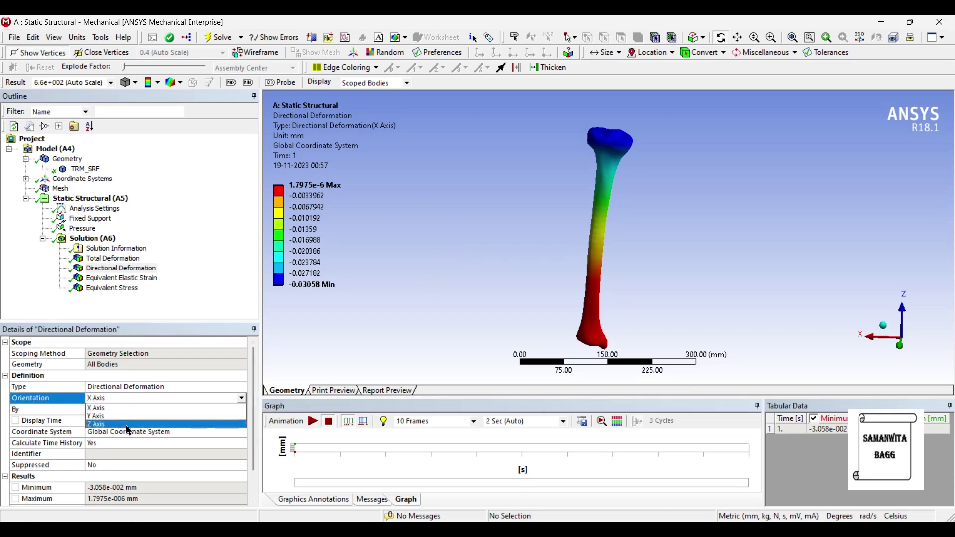
left_click(126, 425)
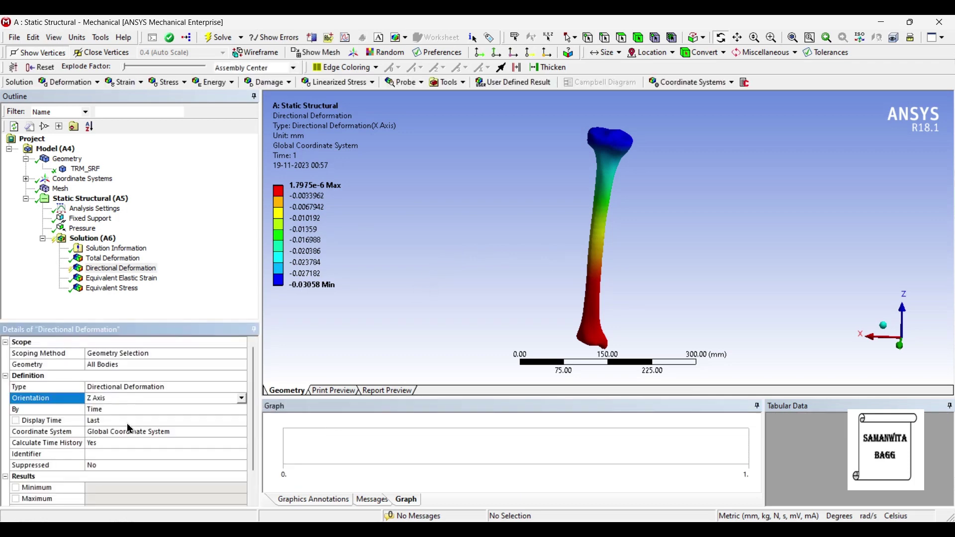
Solve the solution again, display the Z-axis directional deformation, and play and pause its animation.
left_click(93, 238)
left_click(218, 38)
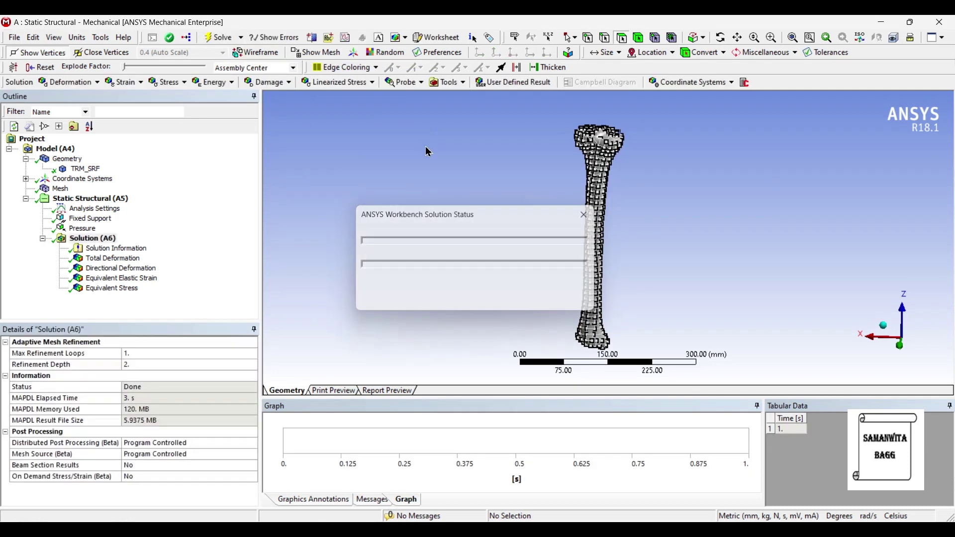
left_click(110, 268)
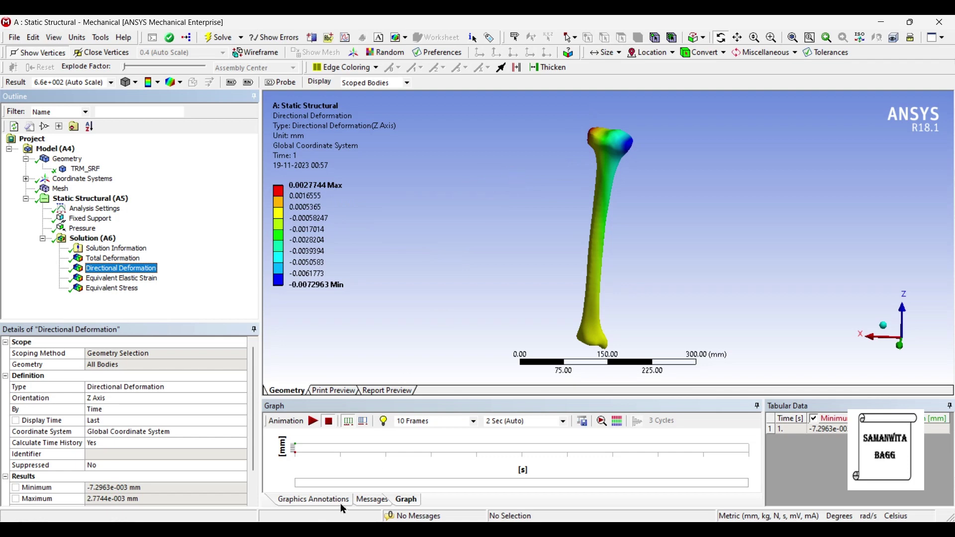
left_click(313, 421)
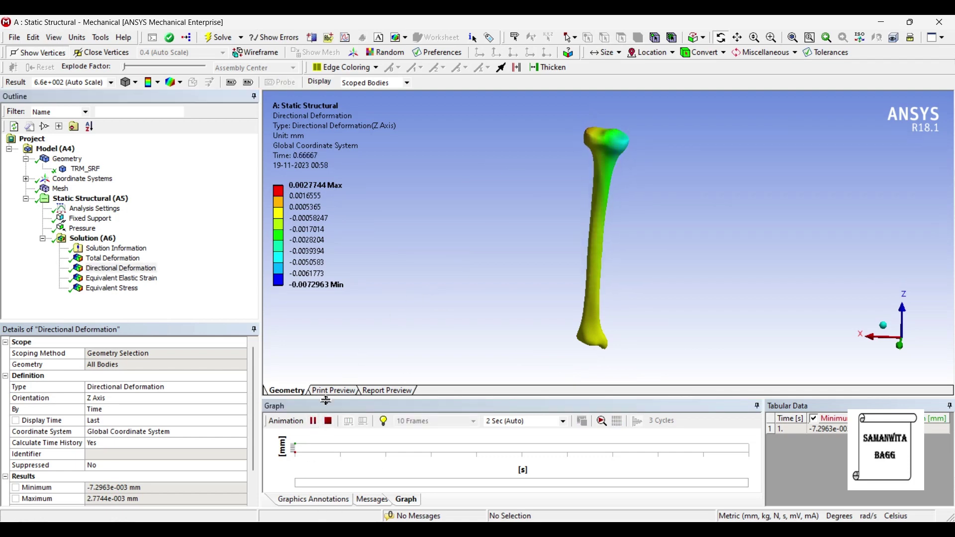
left_click(314, 422)
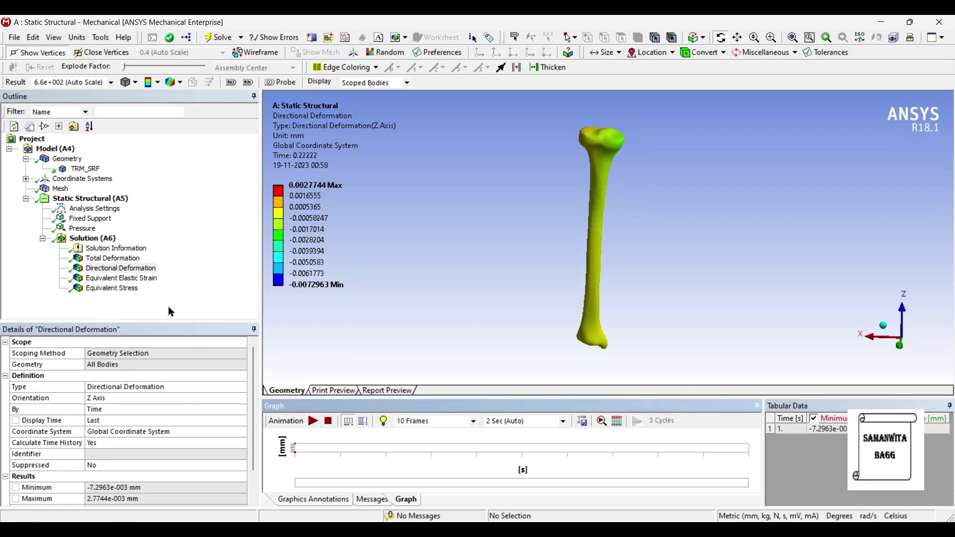
Display the equivalent elastic strain result on the bone, and play and pause its animation.
left_click(133, 278)
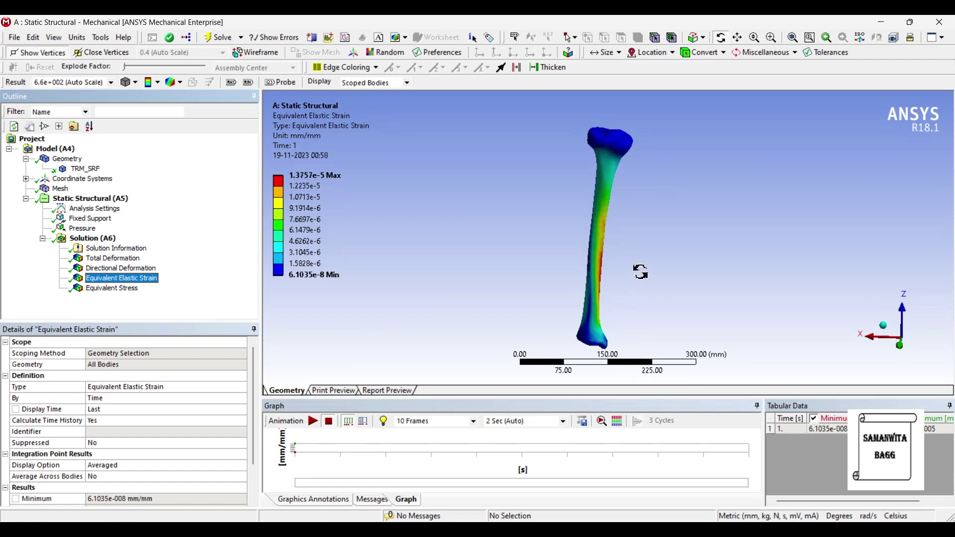
left_click(307, 187)
left_click(397, 239)
left_click(313, 421)
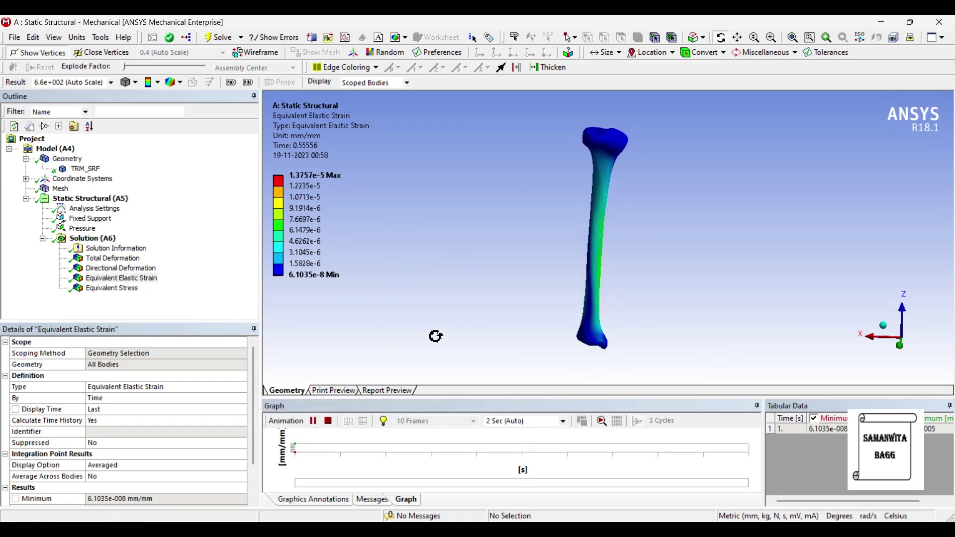
mouse_move(540, 257)
left_mouse_down()
mouse_move(479, 255)
mouse_move(541, 251)
left_mouse_up()
left_click(149, 310)
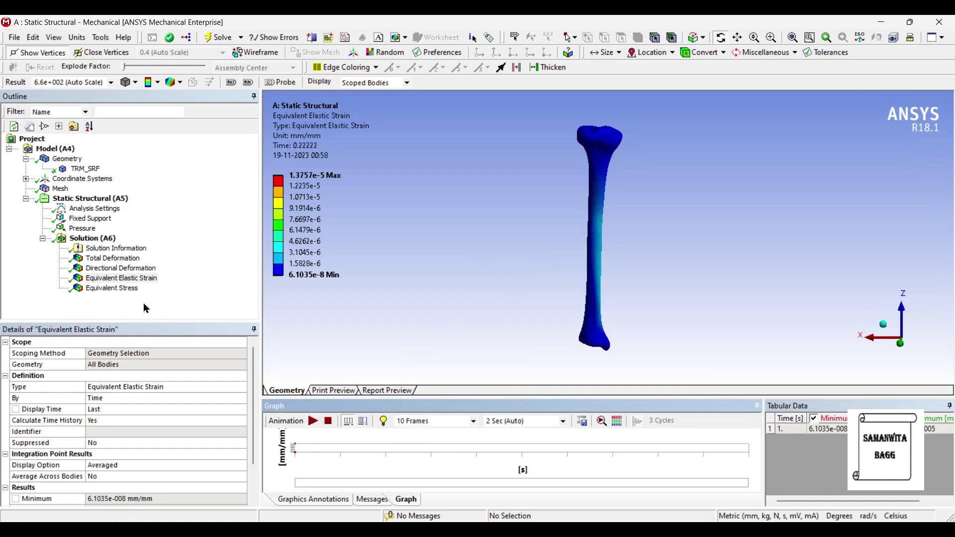
Display the equivalent (von-Mises) stress result on the bone, and play and pause its animation.
left_click(116, 288)
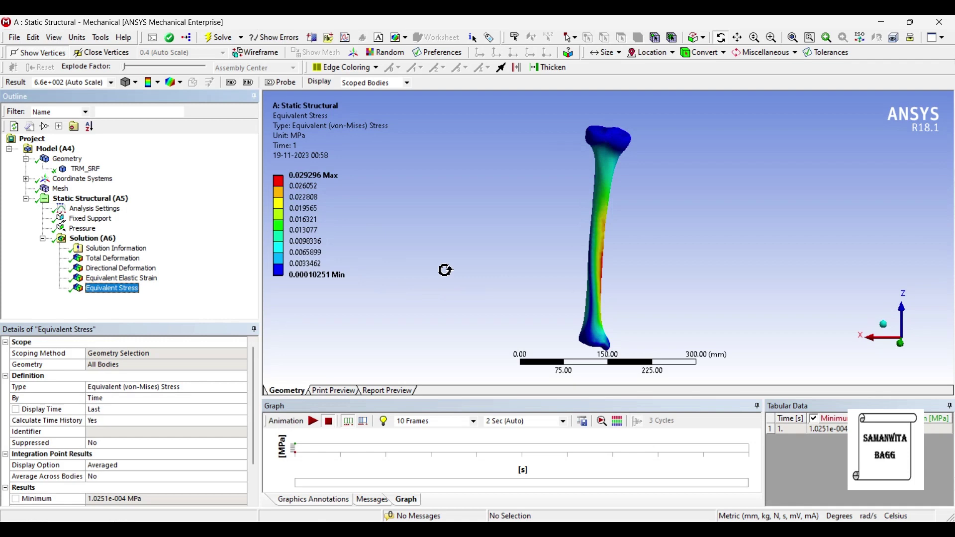
left_click(305, 188)
left_click(313, 422)
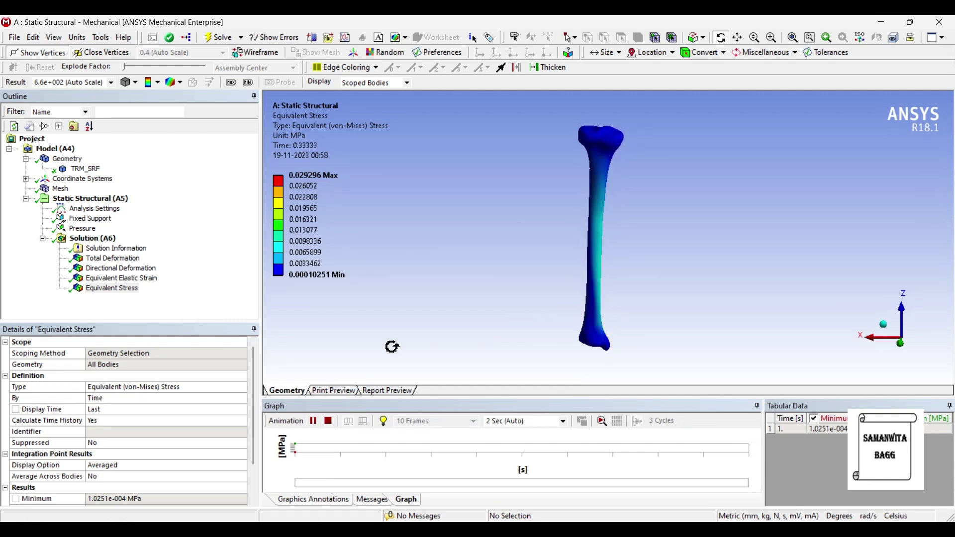
left_click(314, 422)
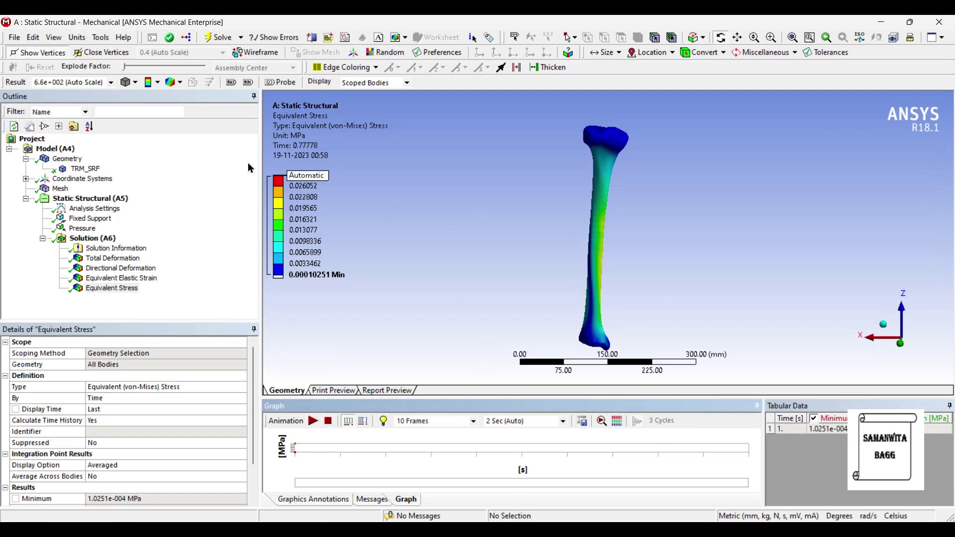
Display the equivalent stress plot with contour bands and with the mesh elements shown.
left_click(157, 83)
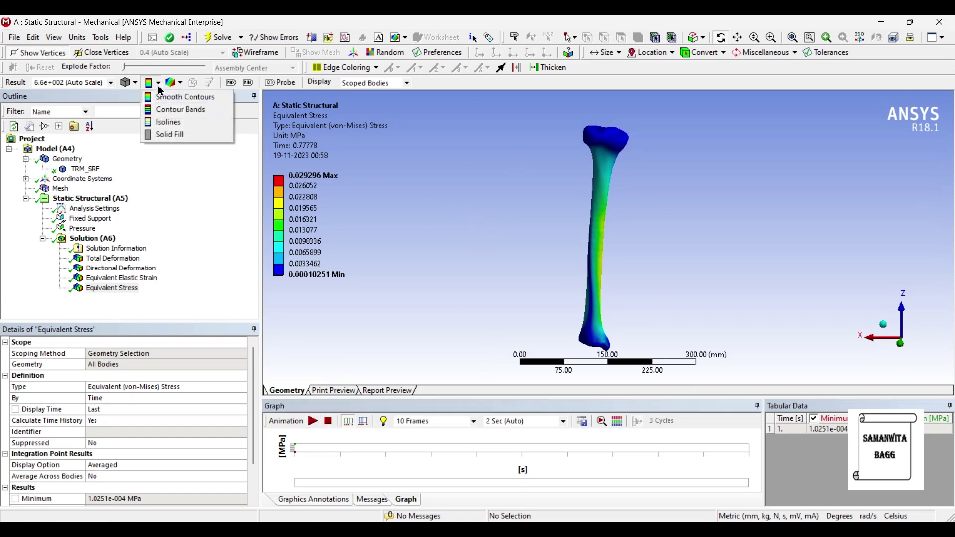
left_click(189, 110)
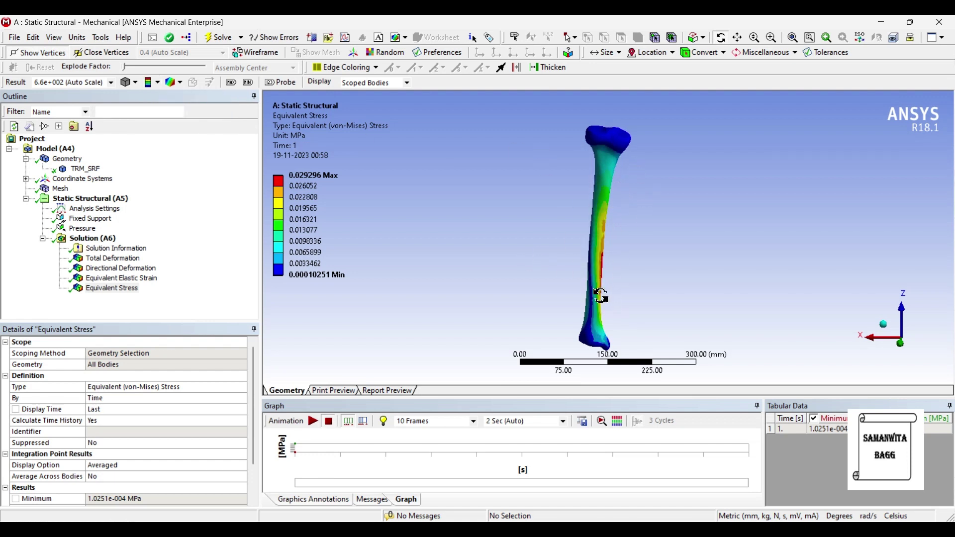
left_click(180, 82)
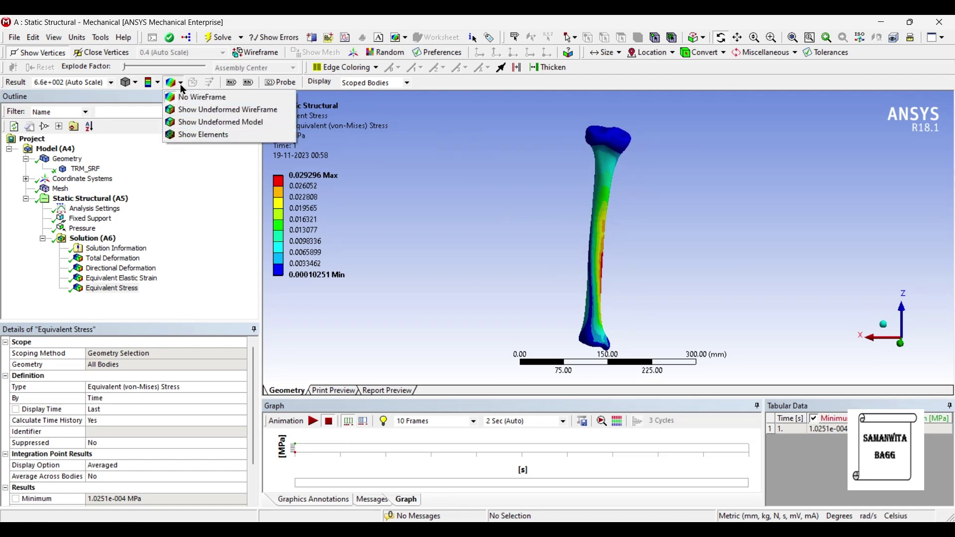
left_click(197, 135)
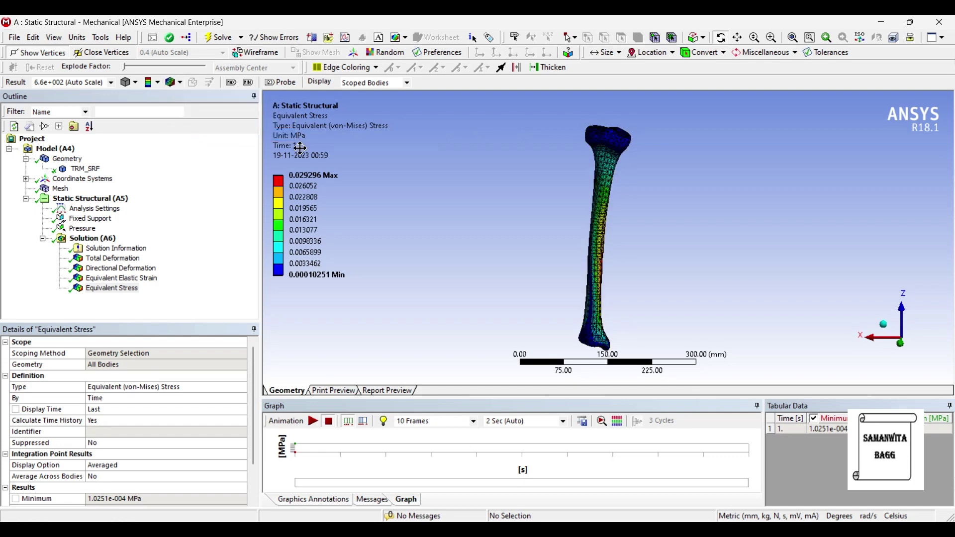